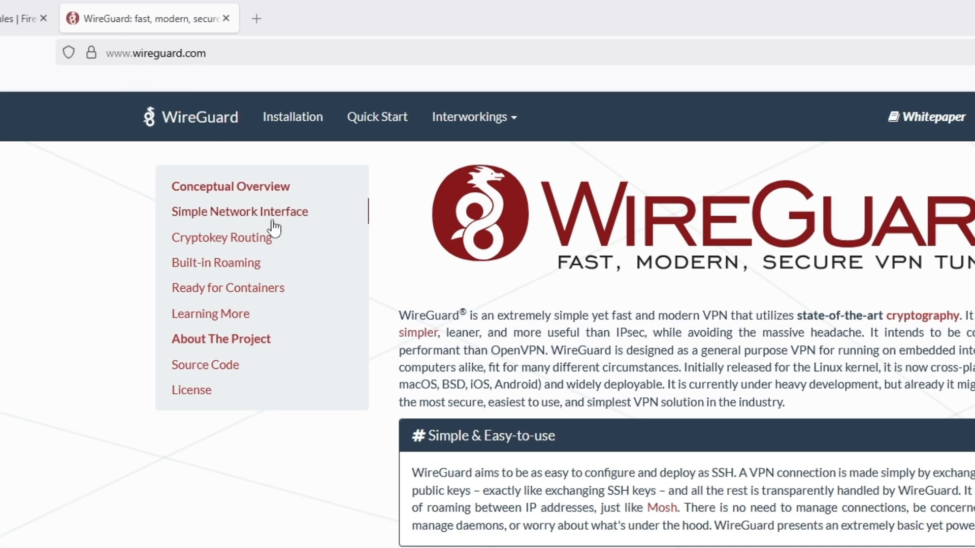
Download the WireGuard Windows installer from the site's Installation page and run it
{"action": "left_click", "coordinate": [285, 118]}
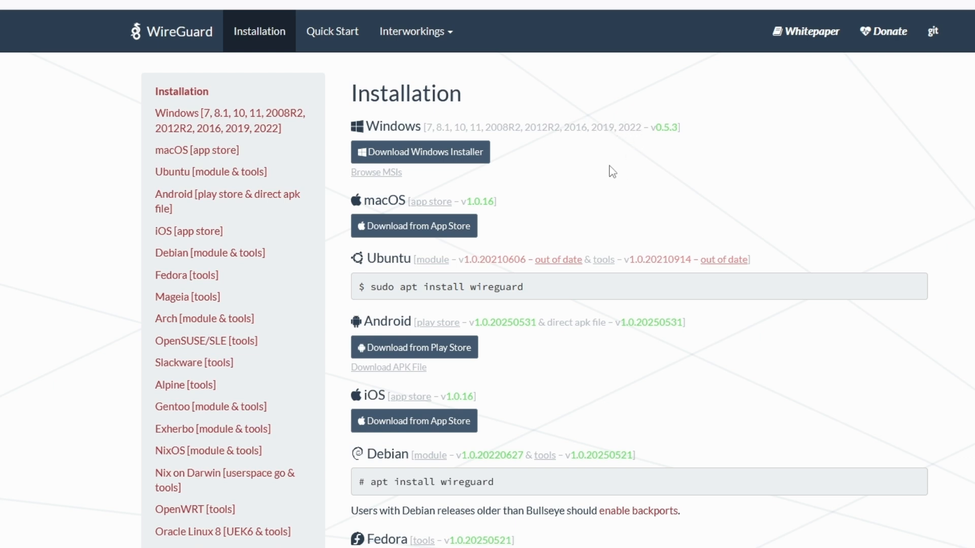
{"action": "left_click", "coordinate": [414, 153]}
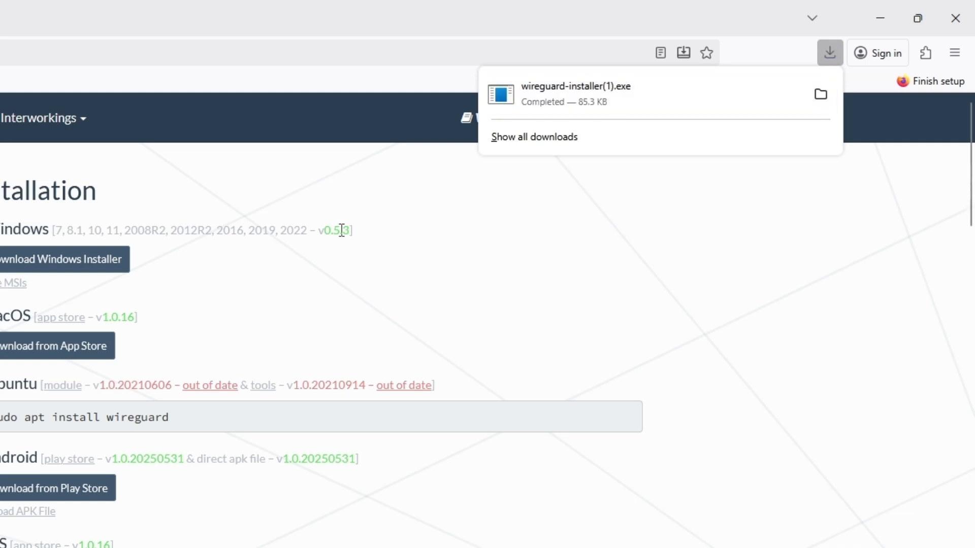
{"action": "left_click", "coordinate": [551, 245]}
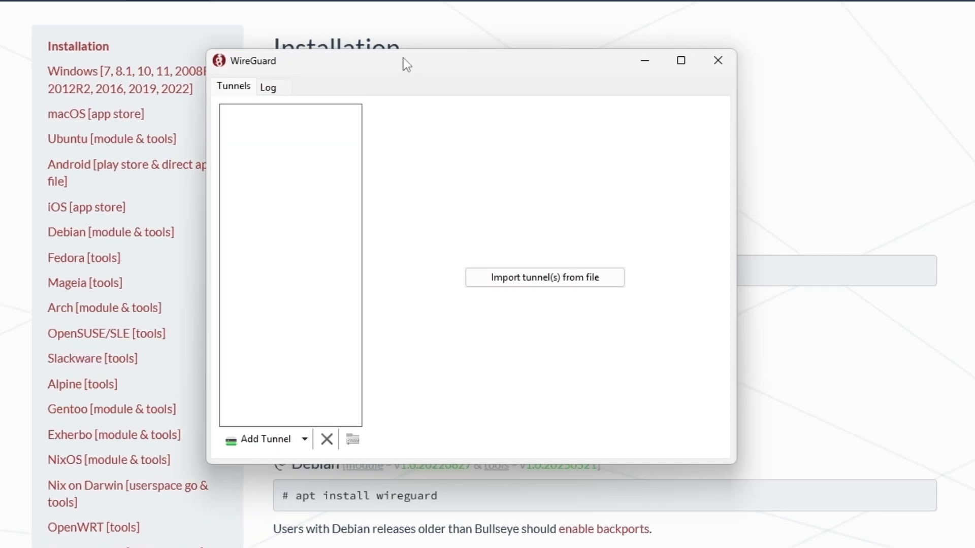
{"action": "left_click_drag", "start_coordinate": [383, 59], "coordinate": [428, 30]}
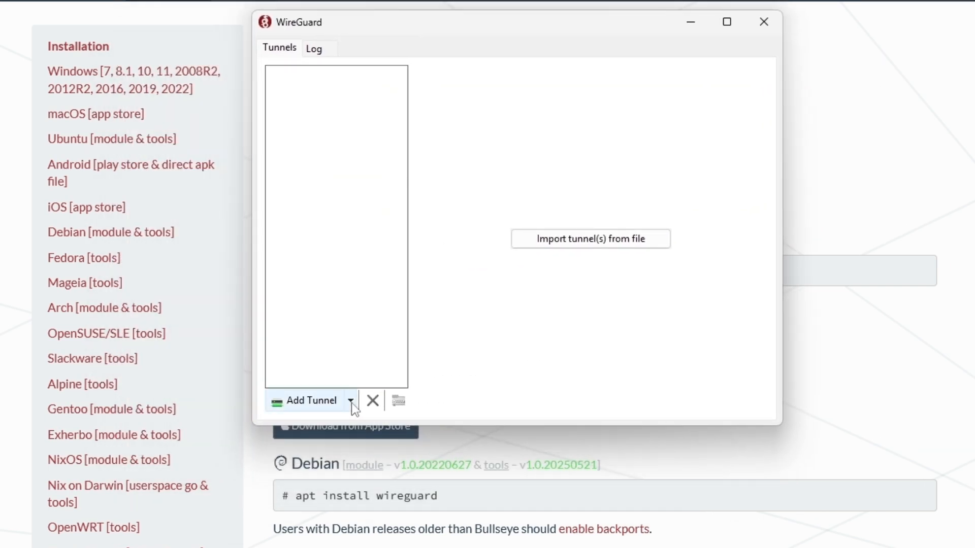
{"action": "left_click", "coordinate": [350, 401]}
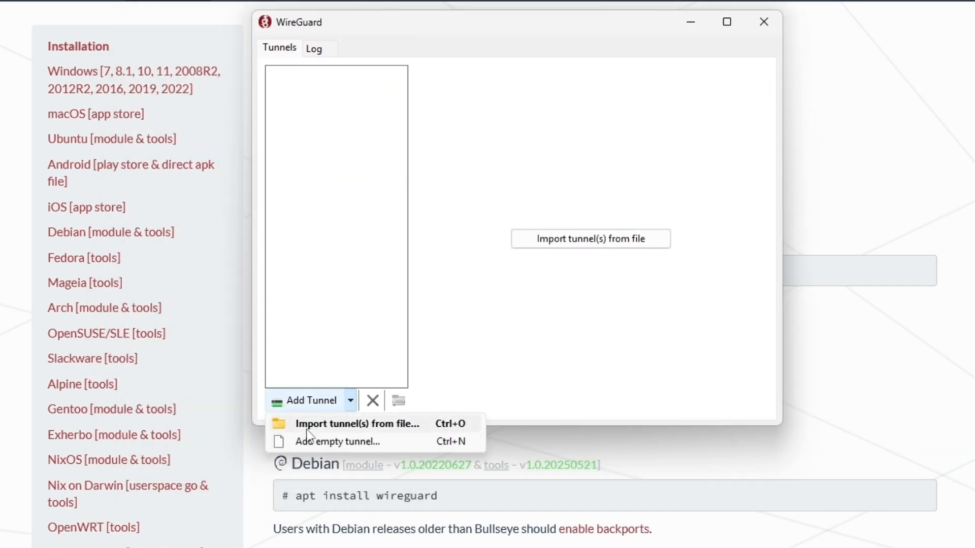
{"action": "left_click", "coordinate": [297, 183]}
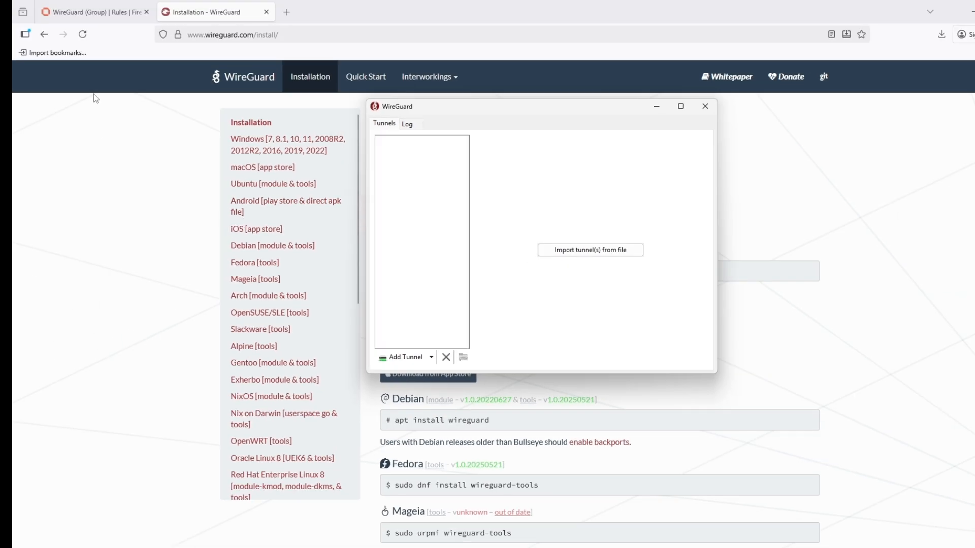
Switch to the OPNsense web interface and open the WireGuard VPN peer generator
{"action": "left_click", "coordinate": [94, 12]}
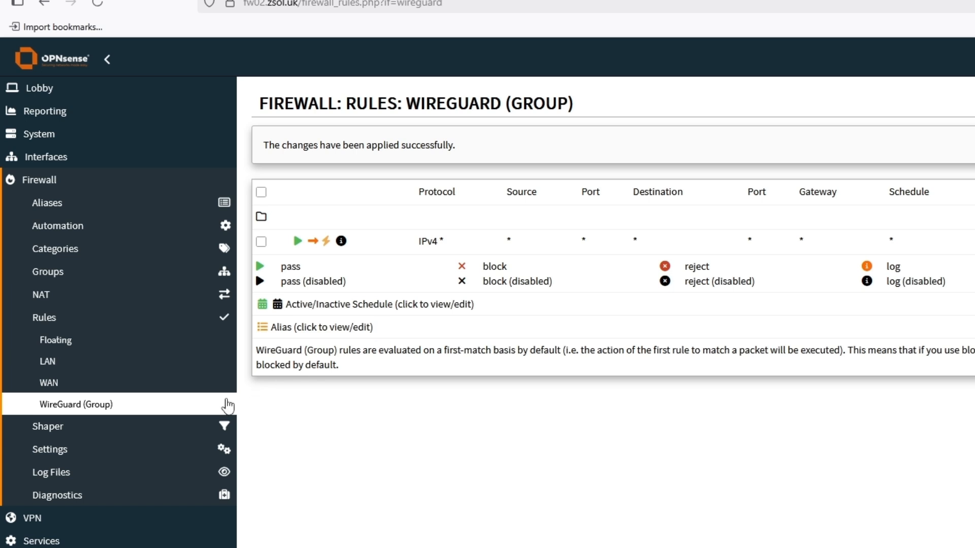
{"action": "left_click", "coordinate": [133, 323]}
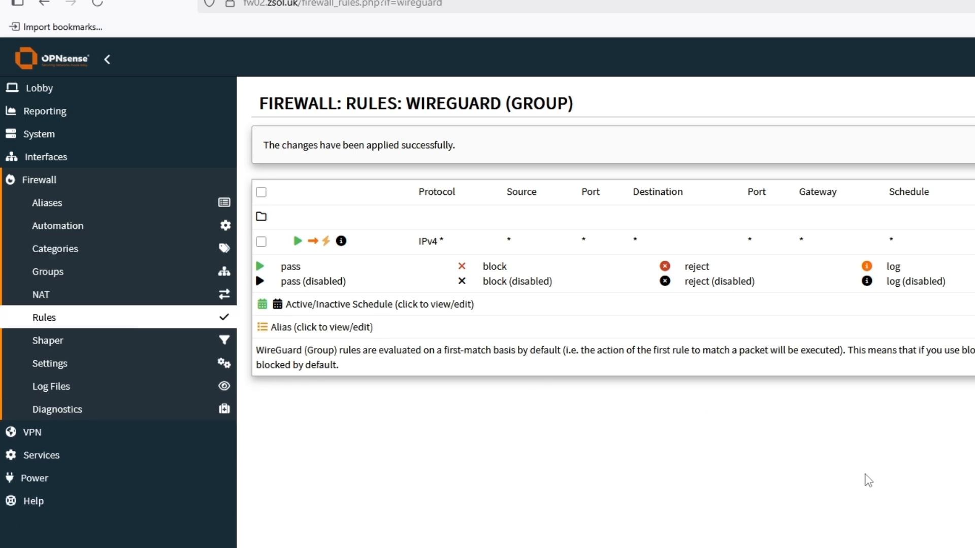
{"action": "left_click", "coordinate": [81, 432]}
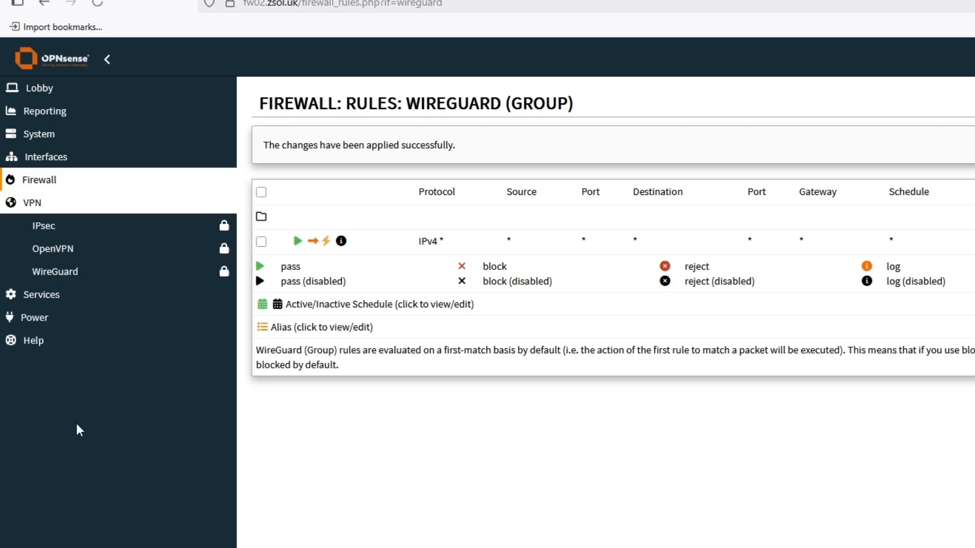
{"action": "left_click", "coordinate": [60, 272]}
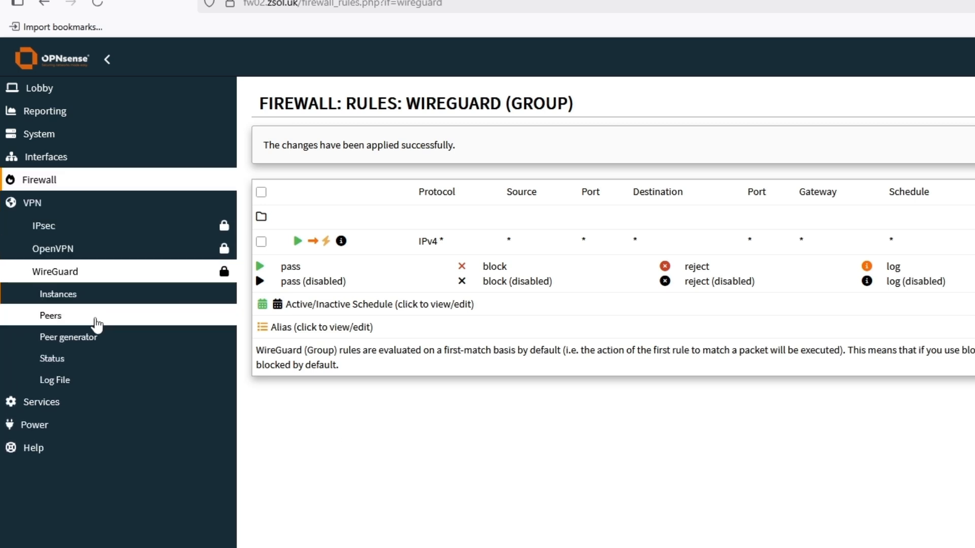
{"action": "left_click", "coordinate": [78, 339]}
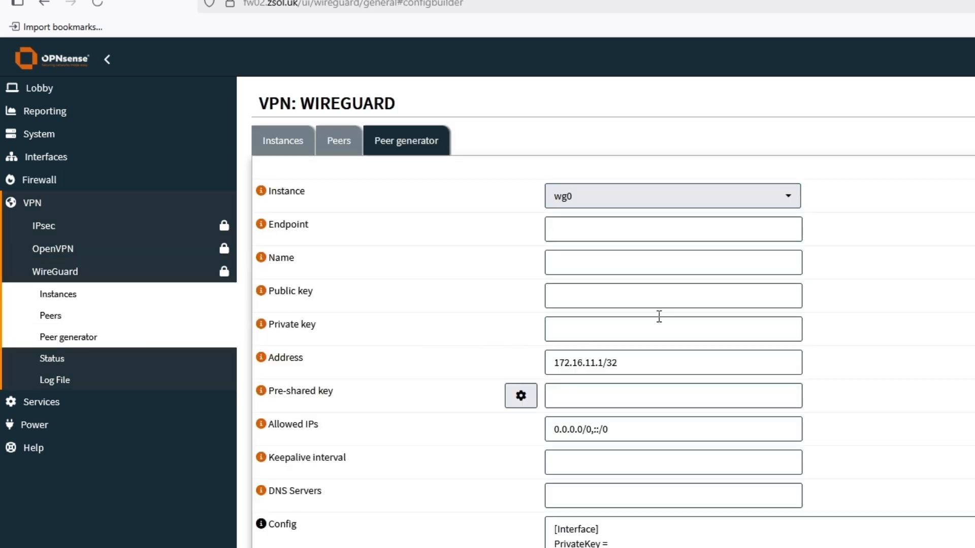
{"action": "left_click", "coordinate": [658, 265]}
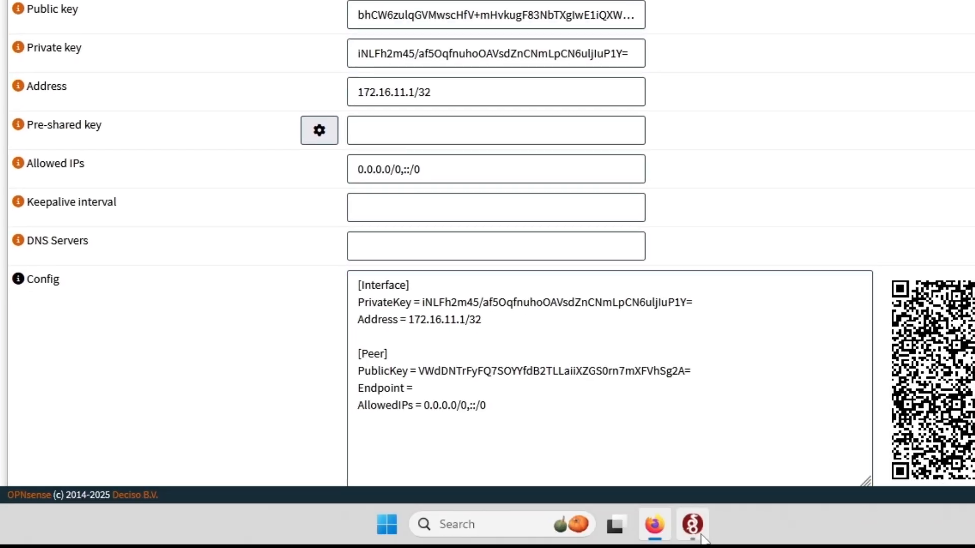
Switch to the WireGuard app and start a new empty tunnel, selecting its prefilled interface configuration
{"action": "left_click", "coordinate": [691, 526]}
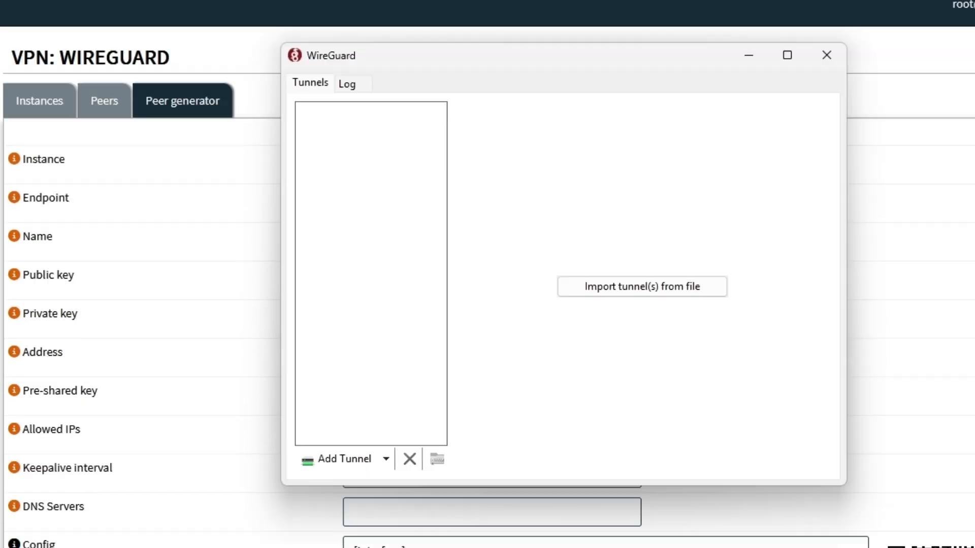
{"action": "left_click_drag", "start_coordinate": [405, 62], "coordinate": [774, 60]}
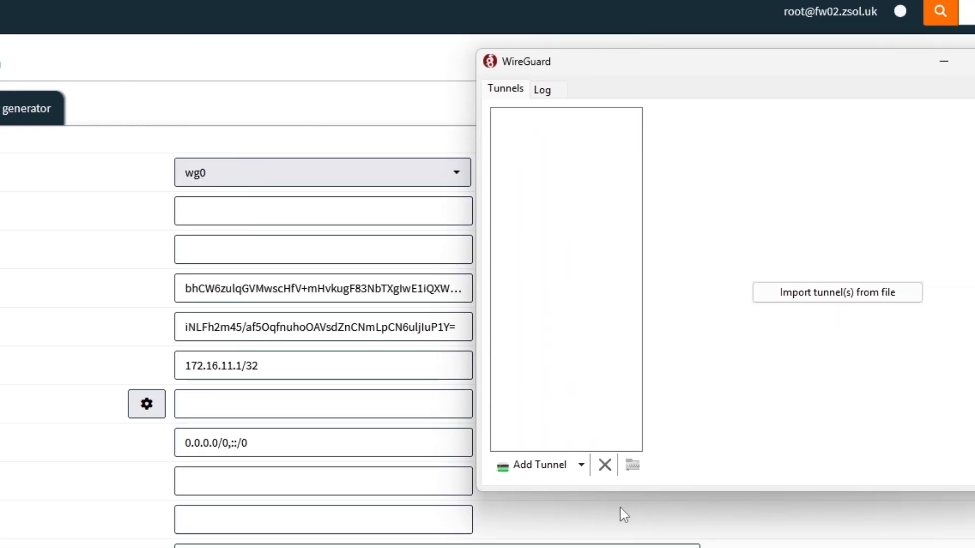
{"action": "left_click", "coordinate": [581, 465]}
{"action": "left_click", "coordinate": [571, 509]}
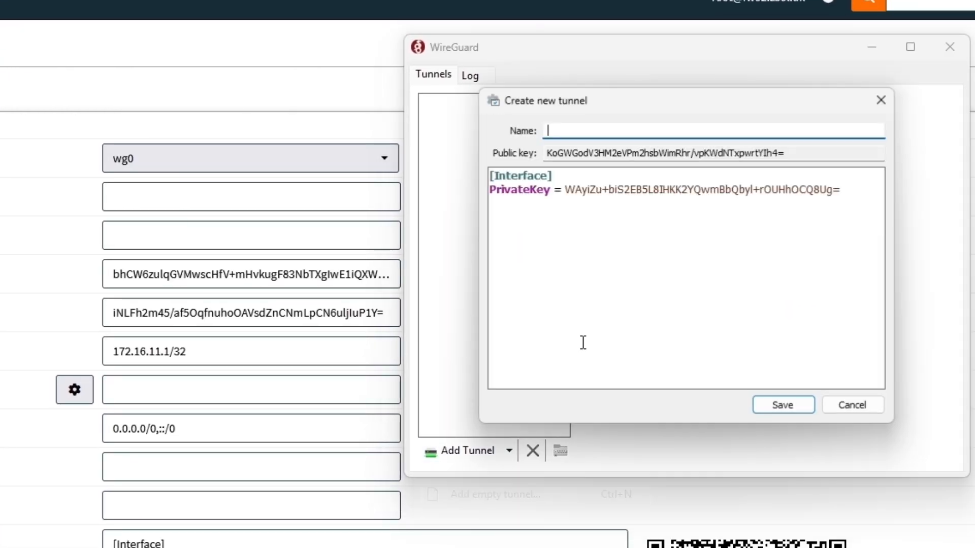
{"action": "left_click_drag", "start_coordinate": [804, 159], "coordinate": [545, 154]}
{"action": "left_click_drag", "start_coordinate": [858, 193], "coordinate": [485, 190]}
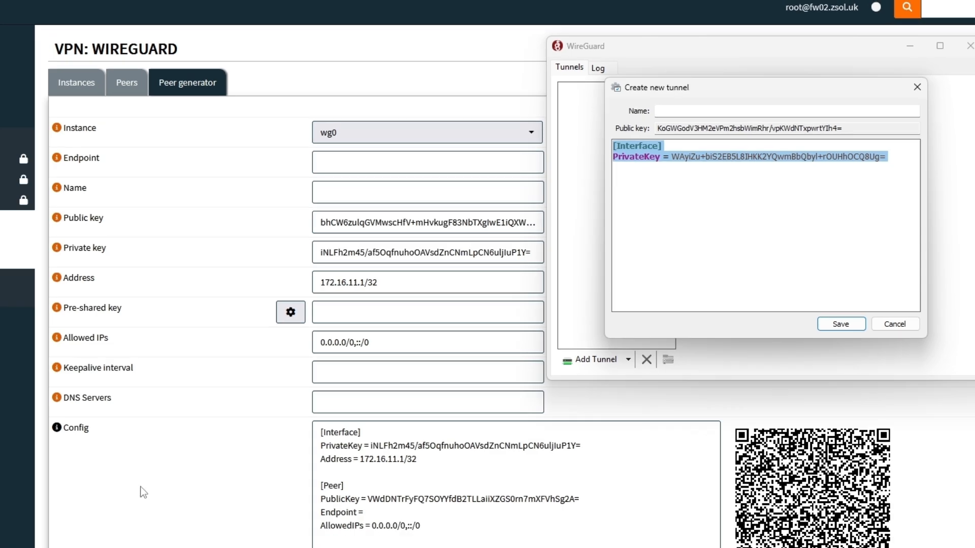
Return to the new tunnel in the WireGuard app and clear its prefilled configuration text
{"action": "left_click", "coordinate": [140, 487]}
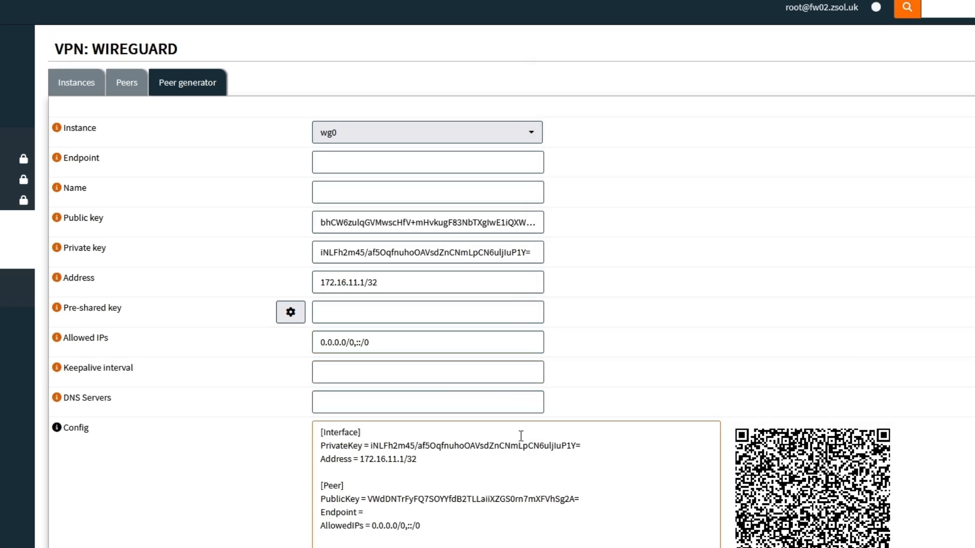
{"action": "mouse_move", "coordinate": [580, 547]}
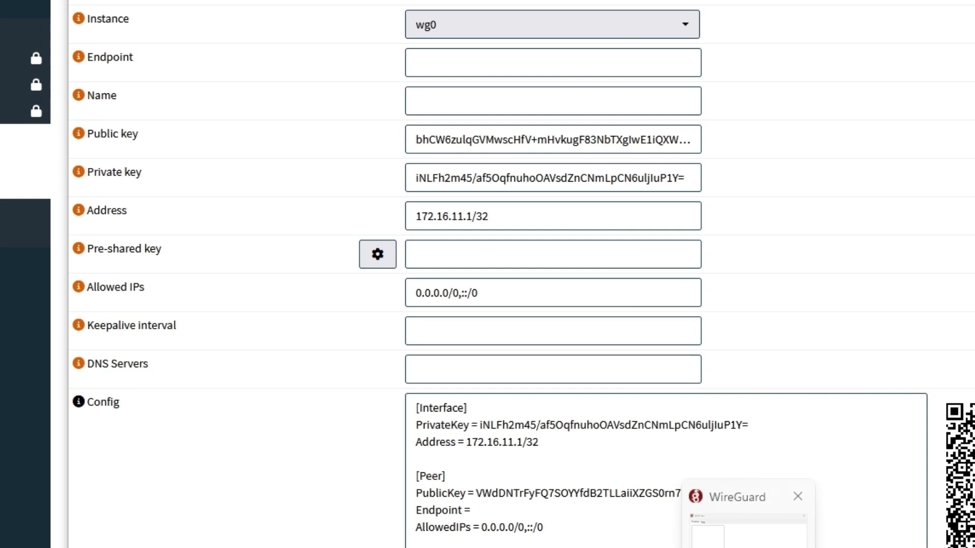
{"action": "left_click", "coordinate": [747, 547]}
{"action": "left_click_drag", "start_coordinate": [610, 189], "coordinate": [353, 96]}
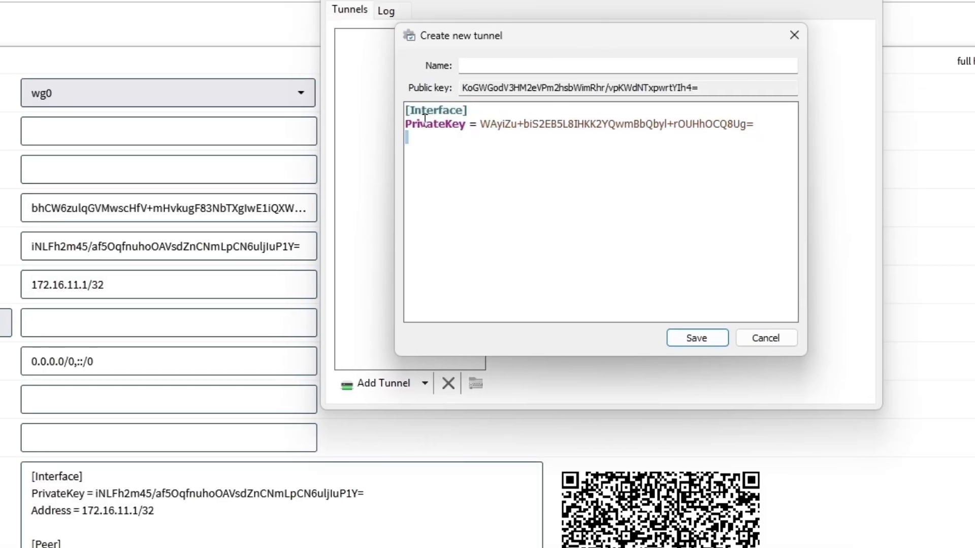
{"action": "key", "text": "ctrl+a"}
{"action": "key", "text": "Delete"}
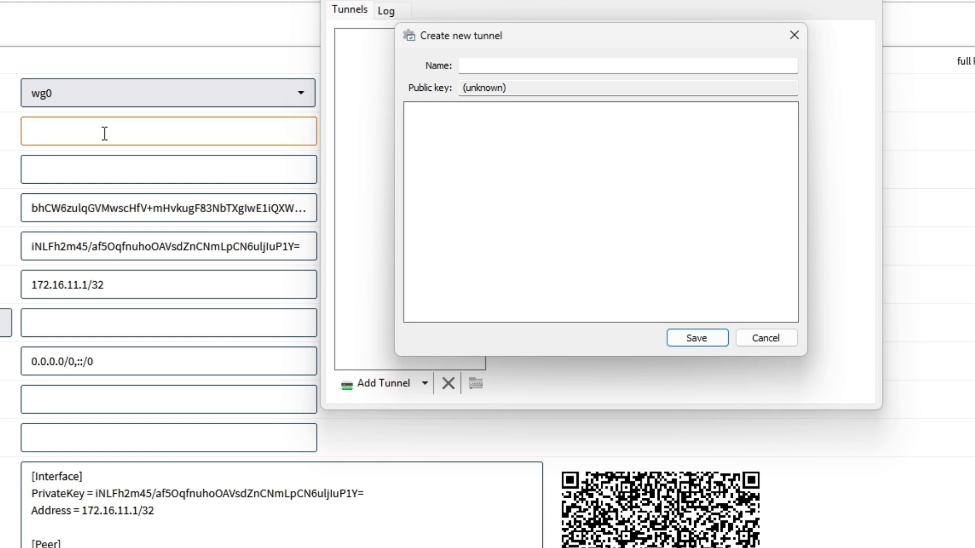
Check the wg0 instance's listen port and tunnel address in OPNsense, then return to the peer generator with wg0 selected
{"action": "left_click", "coordinate": [114, 145]}
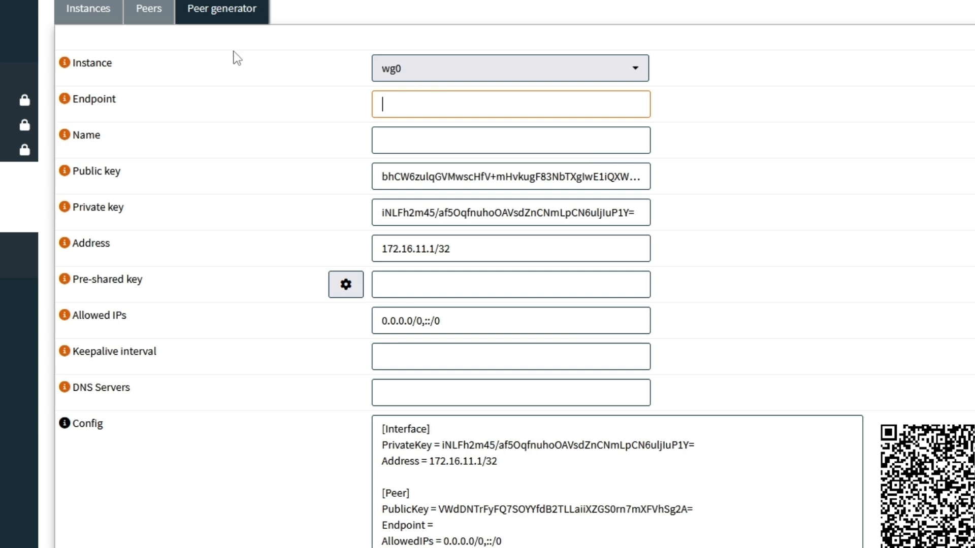
{"action": "left_click", "coordinate": [97, 20]}
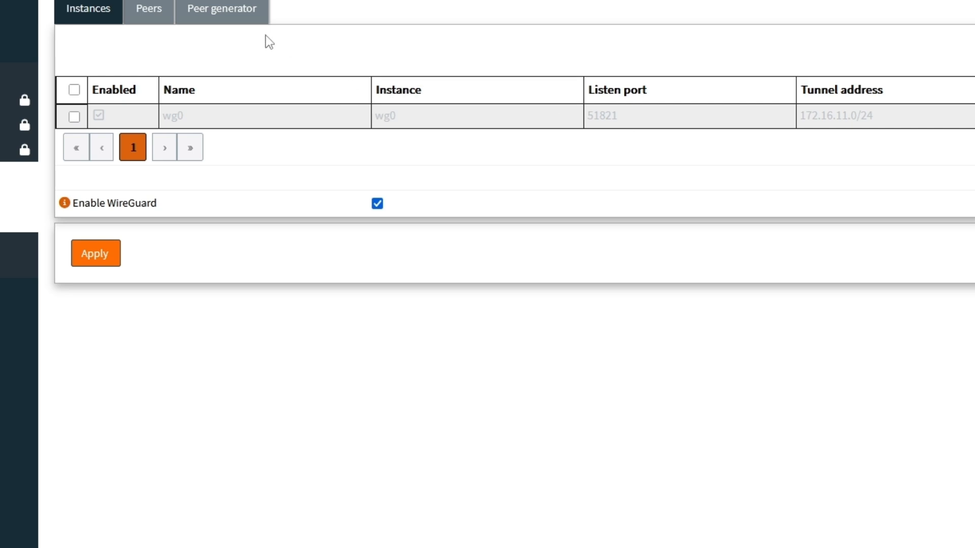
{"action": "left_click", "coordinate": [223, 18]}
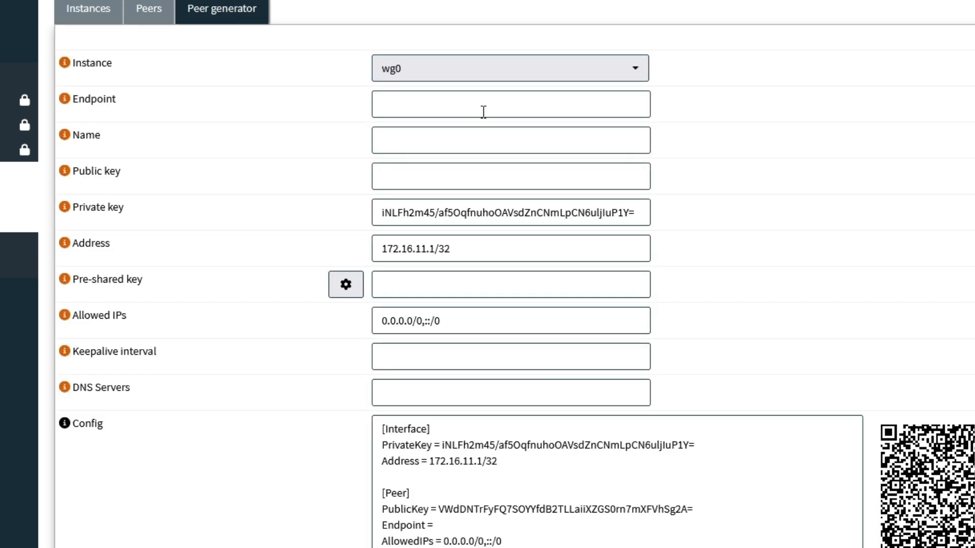
{"action": "left_click", "coordinate": [479, 71]}
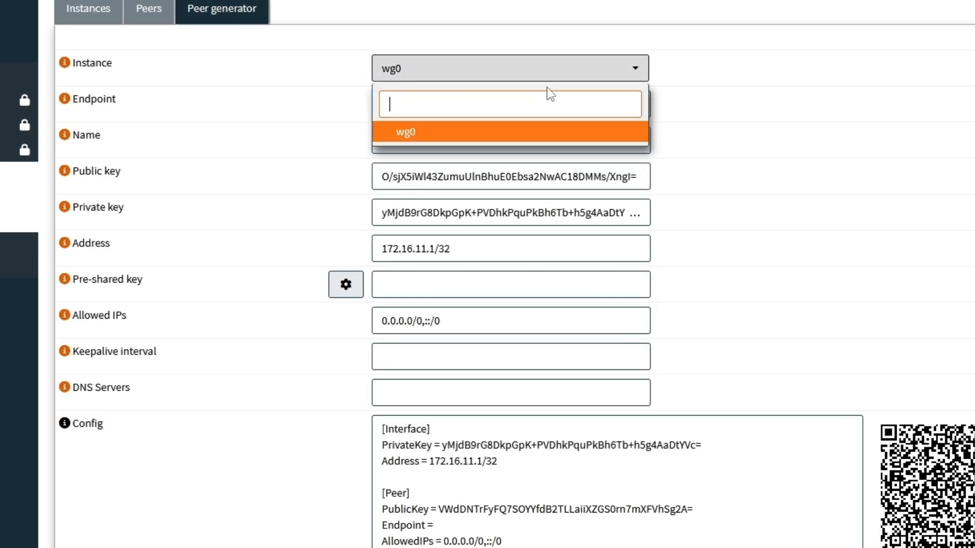
{"action": "left_click", "coordinate": [364, 77]}
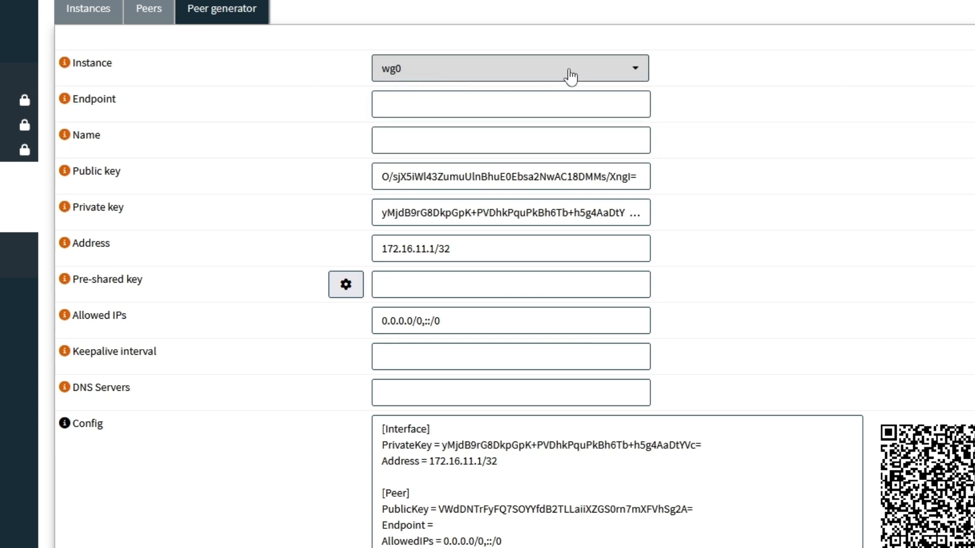
Set the peer's endpoint to the firewall's public hostname and port, and name the peer windows_11_WG0_CLIENT
{"action": "left_click", "coordinate": [485, 100]}
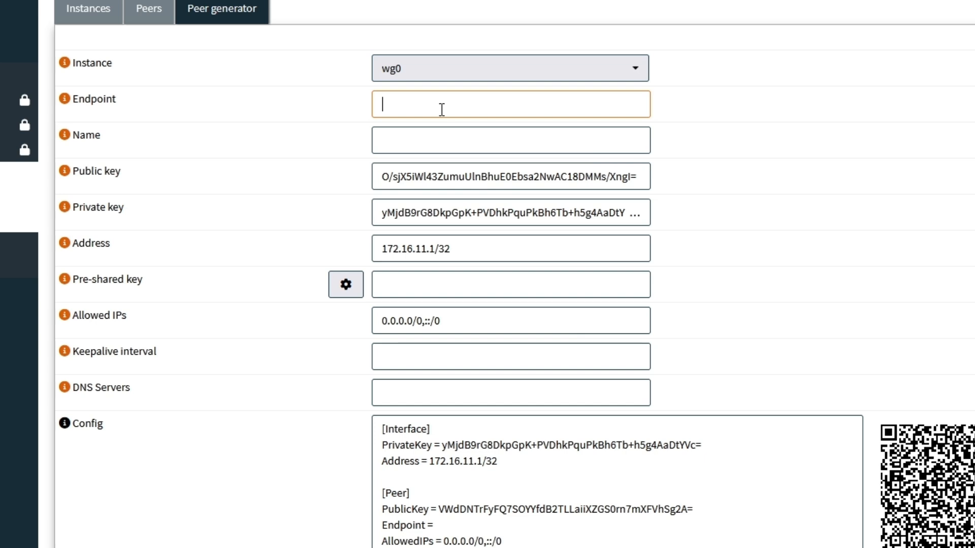
{"action": "type", "text": "FIREWALL.ZONATSOL"}
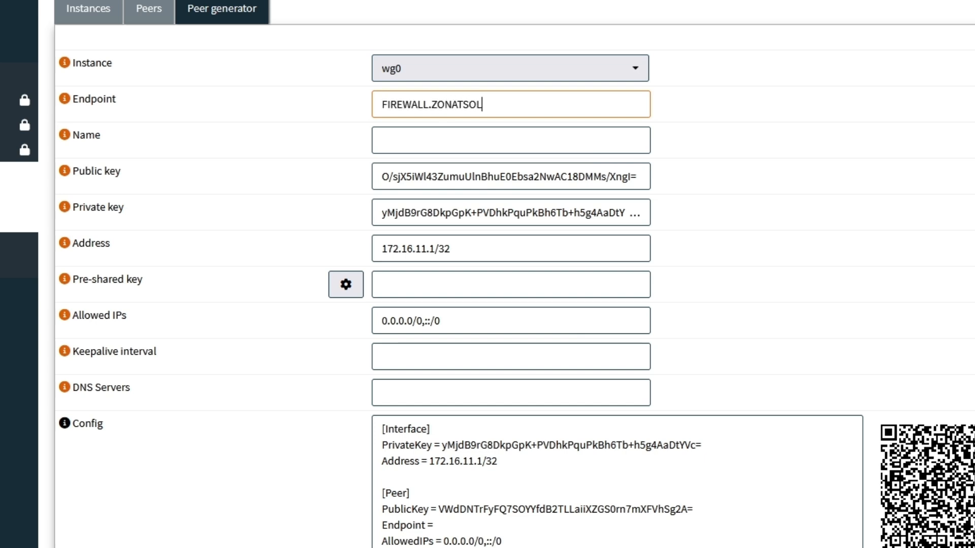
{"action": "type", "text": "UTIONS:51820"}
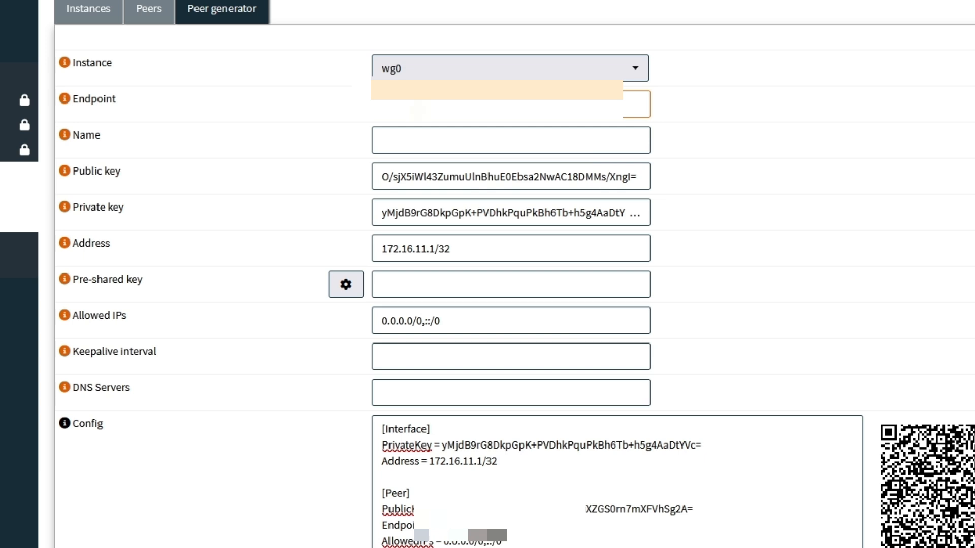
{"action": "left_click", "coordinate": [482, 137]}
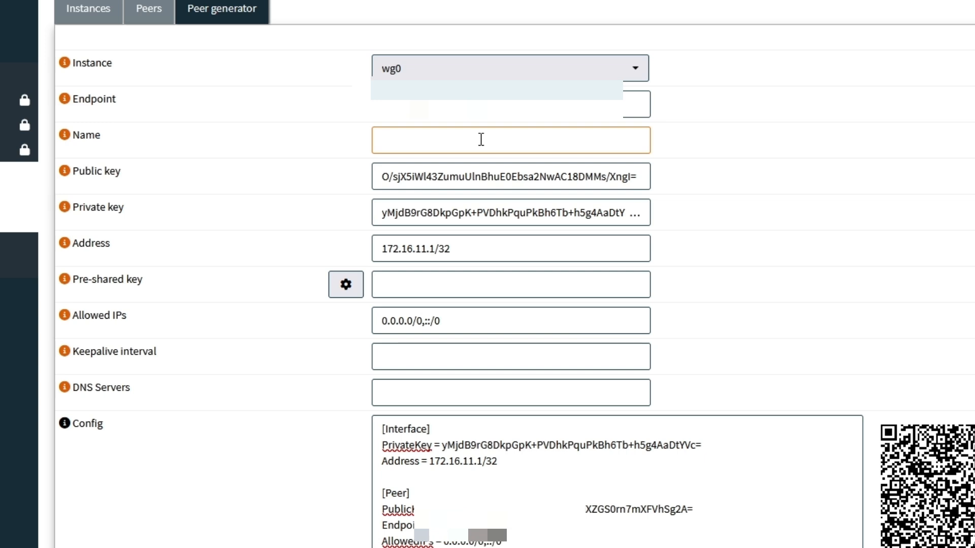
{"action": "type", "text": "windows_11_WG0_CLIENT"}
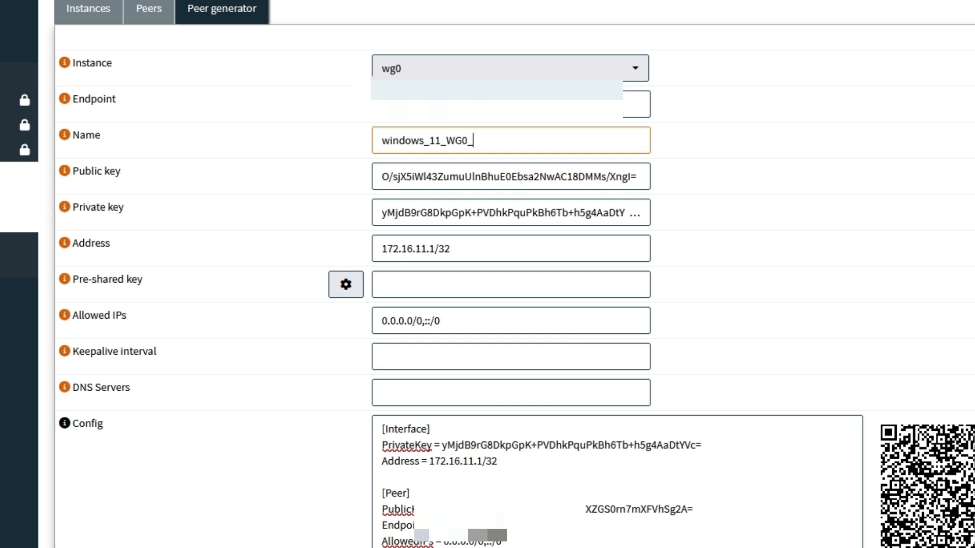
{"action": "left_click", "coordinate": [482, 285]}
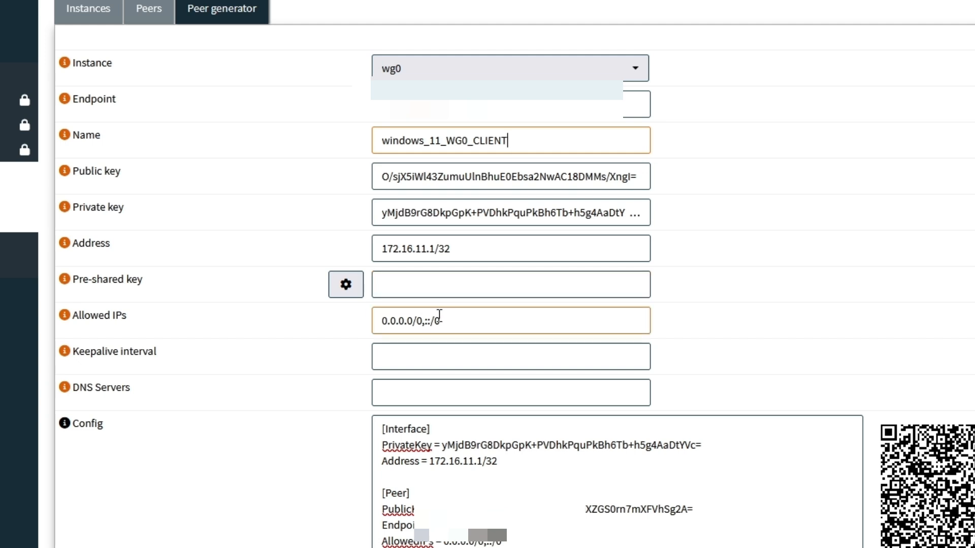
{"action": "left_click_drag", "start_coordinate": [451, 249], "coordinate": [376, 250]}
{"action": "left_click", "coordinate": [480, 248]}
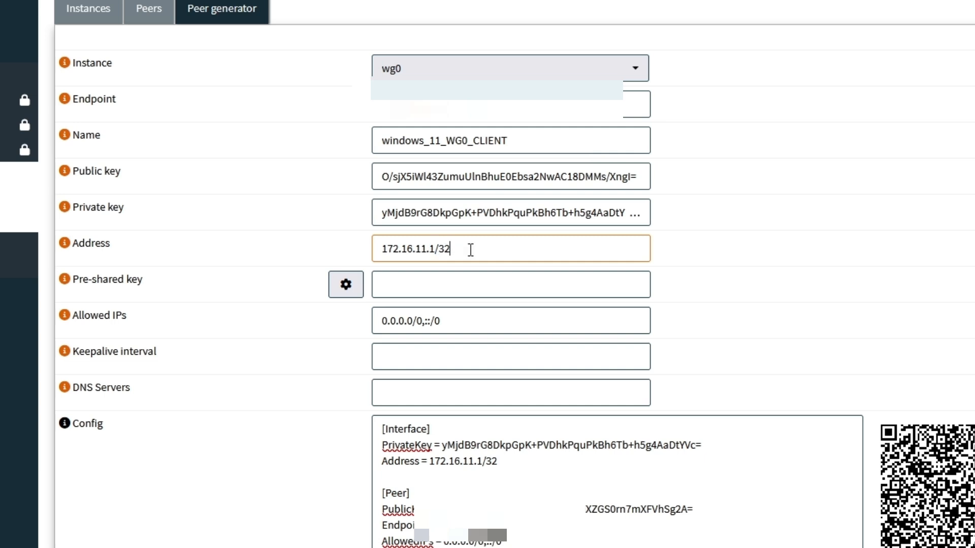
{"action": "double_click", "coordinate": [435, 251]}
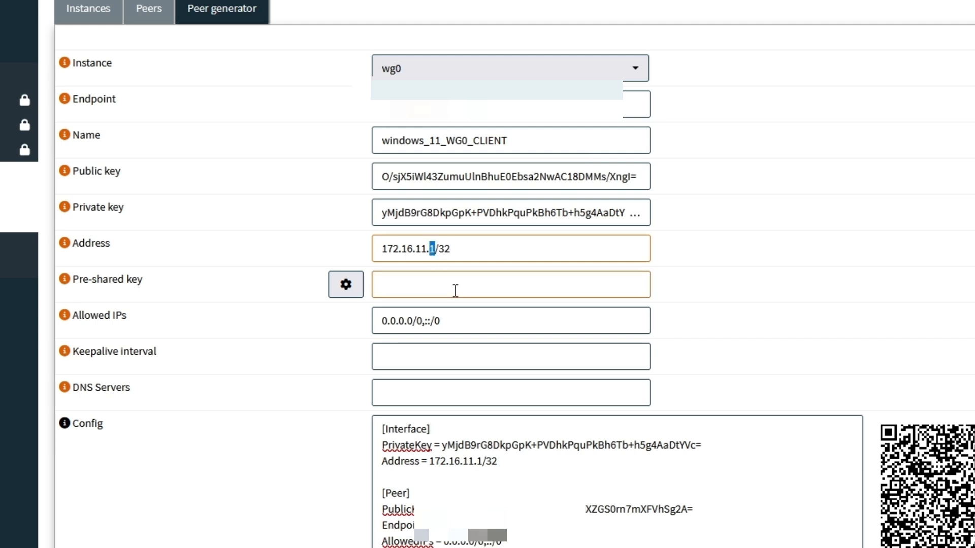
{"action": "type", "text": "50"}
{"action": "key", "text": "BackSpace"}
{"action": "key", "text": "BackSpace"}
{"action": "type", "text": "1"}
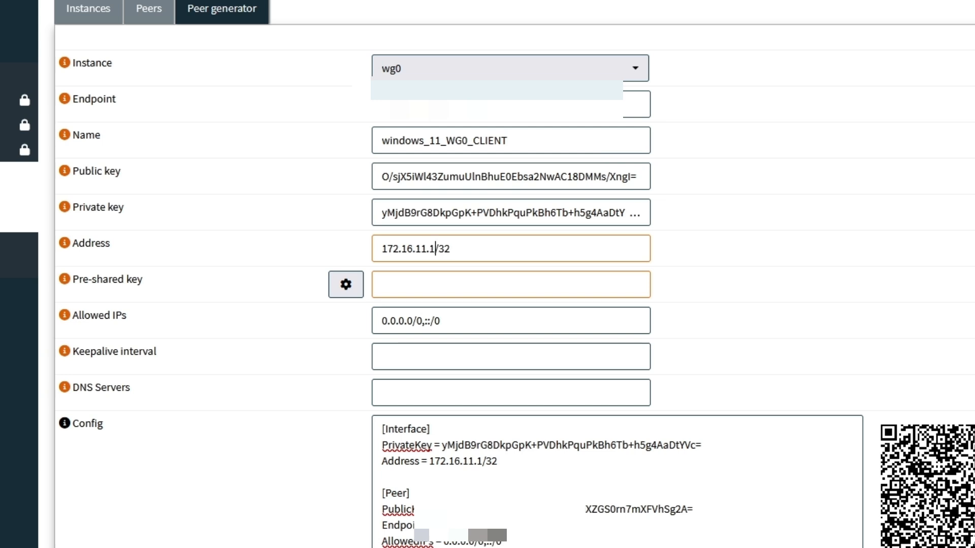
{"action": "left_click", "coordinate": [495, 246]}
Set the peer's DNS server to 8.8.8.8 and copy the complete generated configuration text
{"action": "left_click", "coordinate": [439, 391]}
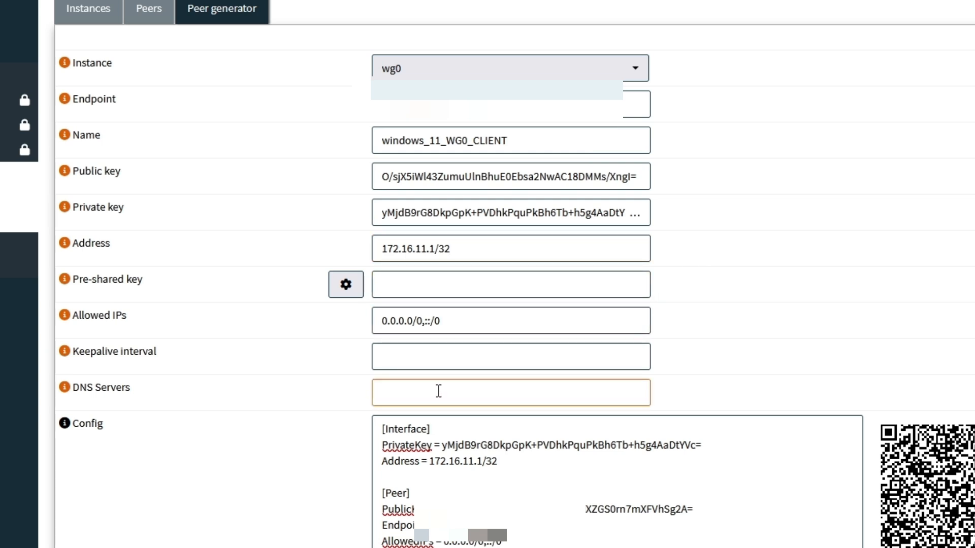
{"action": "type", "text": "8.8.8.8"}
{"action": "left_click", "coordinate": [527, 459]}
{"action": "scroll", "coordinate": [528, 459], "scroll_direction": "down", "scroll_amount": 3}
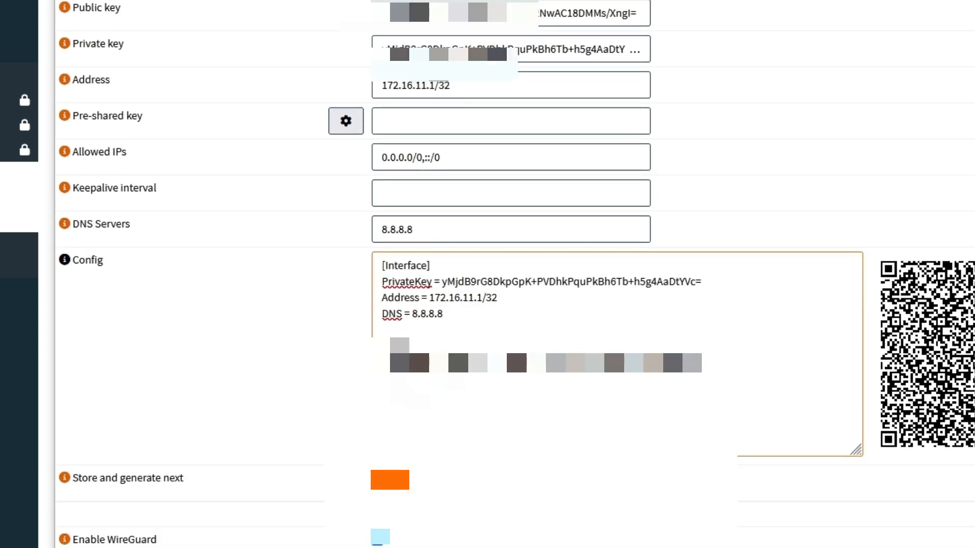
{"action": "left_click_drag", "start_coordinate": [561, 418], "coordinate": [346, 268]}
{"action": "key", "text": "ctrl+c"}
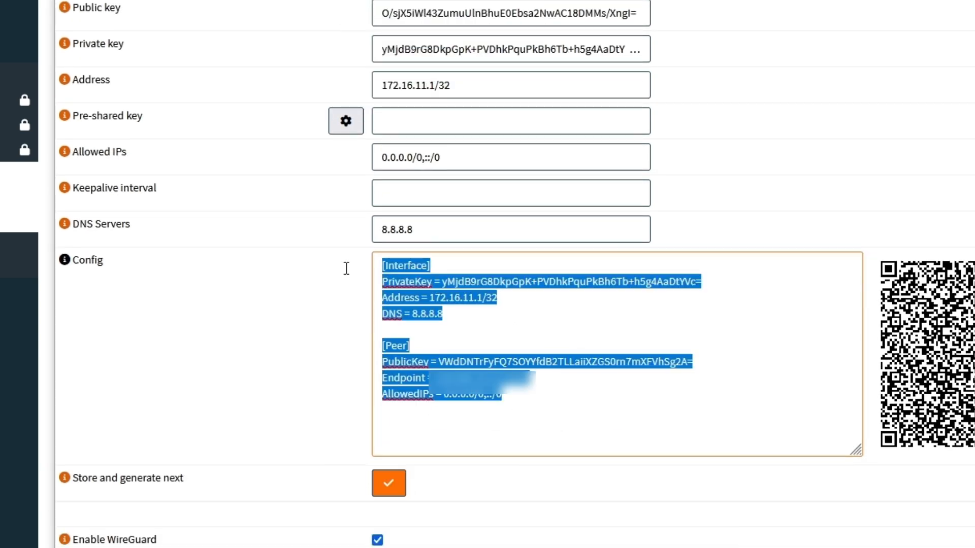
Store the windows_11_WG0_CLIENT peer and apply the WireGuard settings
{"action": "left_click", "coordinate": [388, 485]}
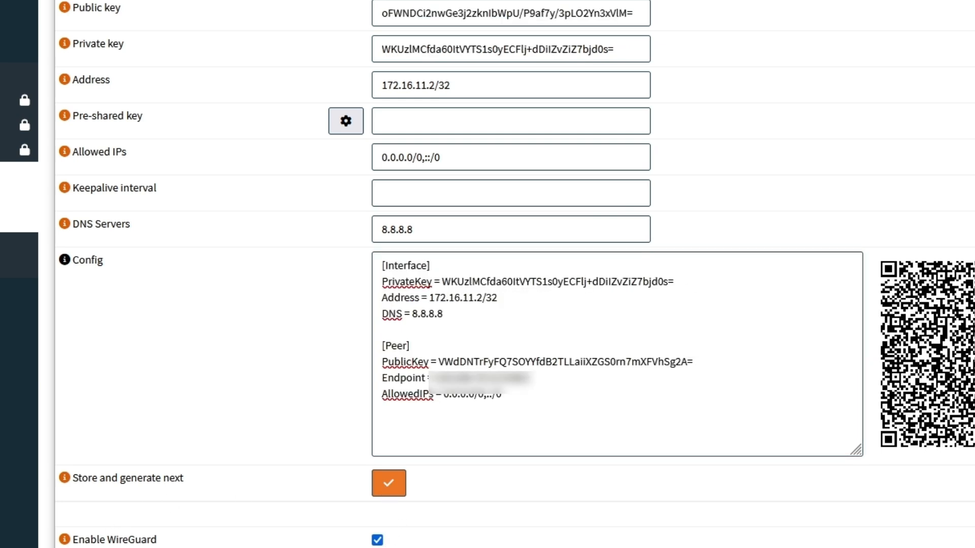
{"action": "left_click", "coordinate": [97, 523]}
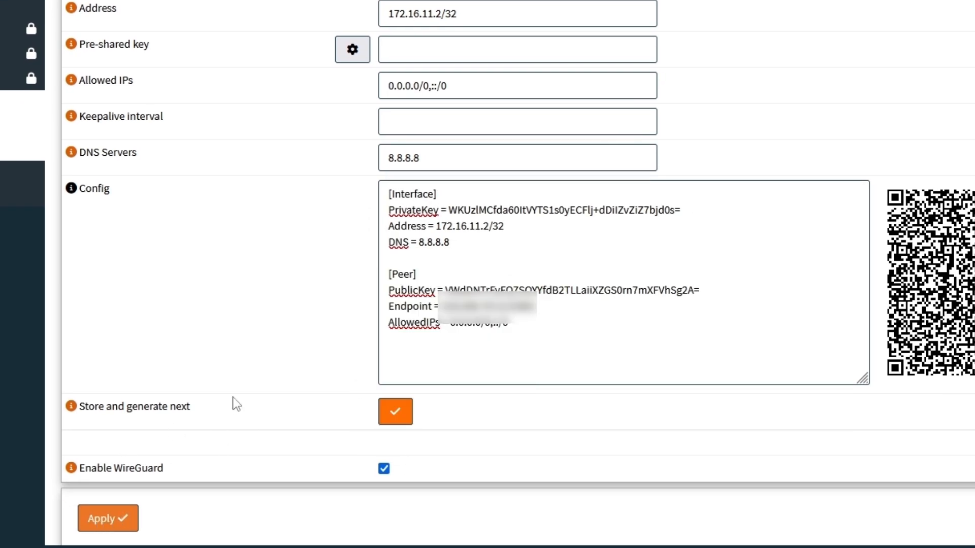
Examine the tunnel address prefilled for the next peer in the peer generator
{"action": "scroll", "coordinate": [312, 296], "scroll_direction": "up", "scroll_amount": 2}
{"action": "scroll", "coordinate": [337, 267], "scroll_direction": "down", "scroll_amount": 1}
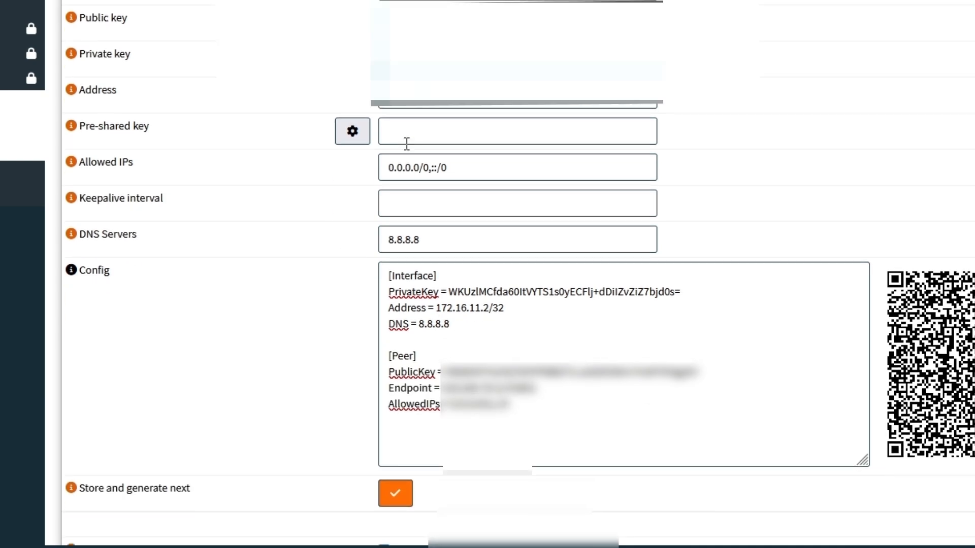
{"action": "scroll", "coordinate": [457, 205], "scroll_direction": "up", "scroll_amount": 1}
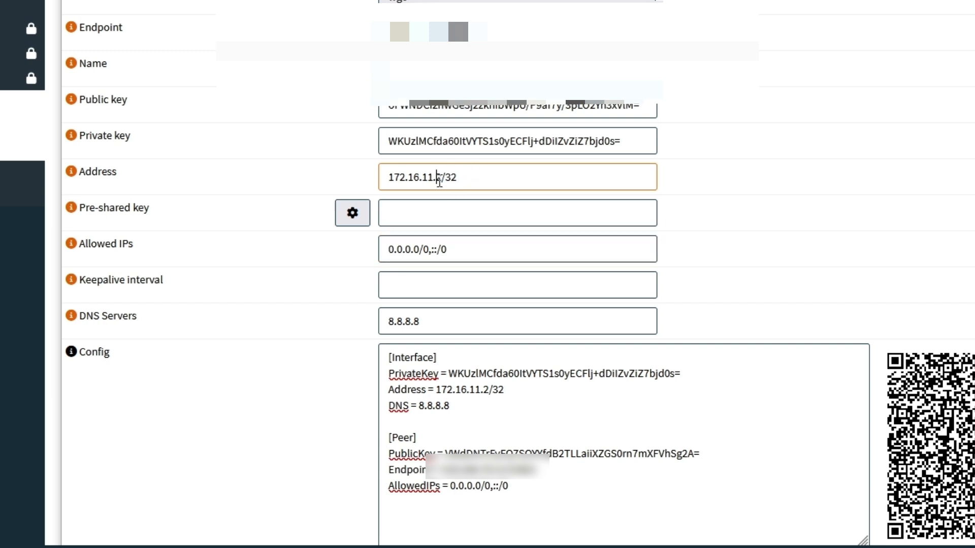
{"action": "left_click_drag", "start_coordinate": [440, 180], "coordinate": [447, 179]}
{"action": "left_click", "coordinate": [442, 179]}
{"action": "left_click", "coordinate": [509, 176]}
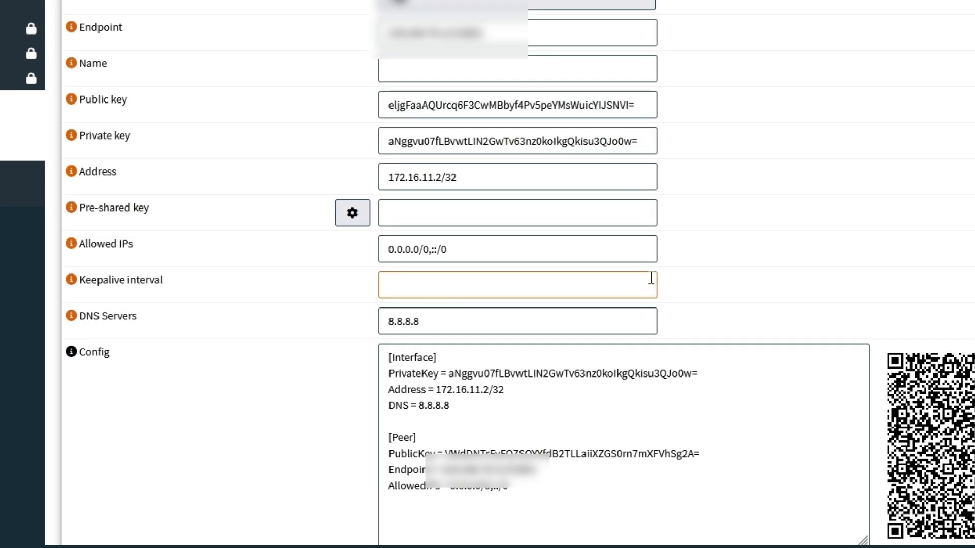
Show the list of WireGuard peers and apply the configuration again
{"action": "scroll", "coordinate": [288, 276], "scroll_direction": "down", "scroll_amount": 3}
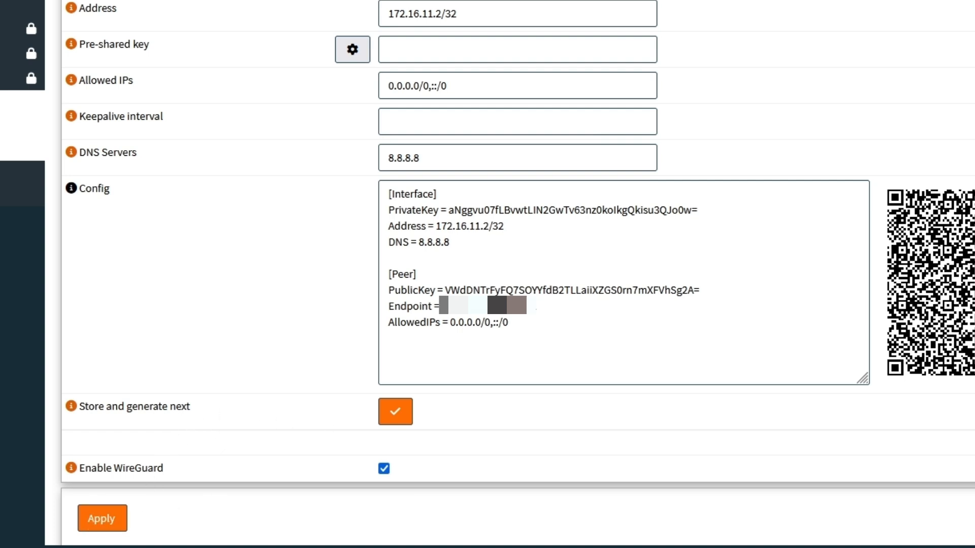
{"action": "scroll", "coordinate": [233, 349], "scroll_direction": "up", "scroll_amount": 3}
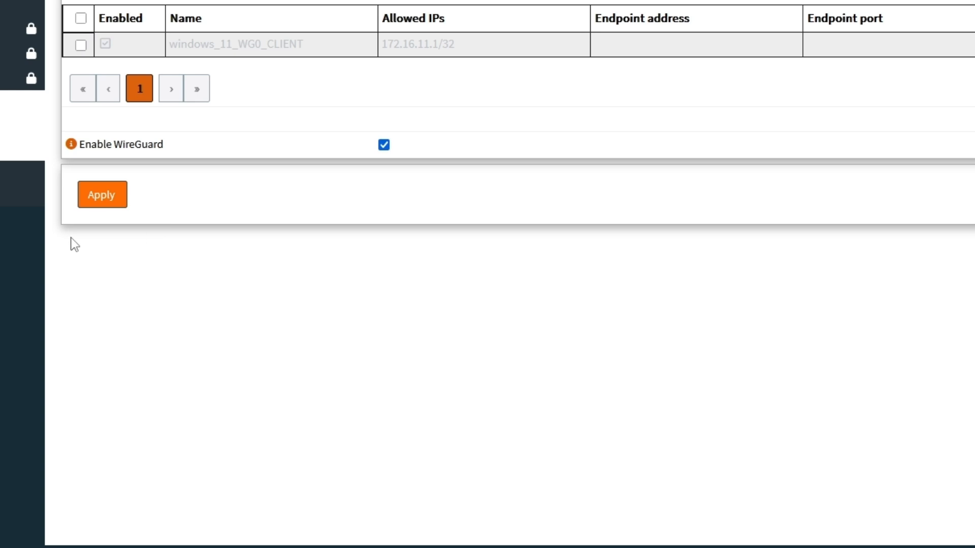
{"action": "left_click", "coordinate": [109, 201]}
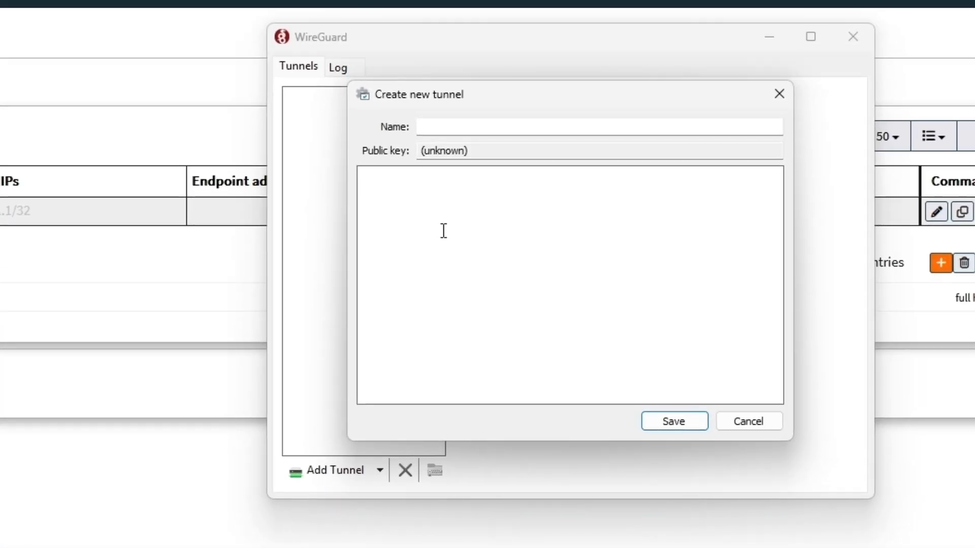
Paste the copied configuration with its private key into the new tunnel in the WireGuard app, enter the tunnel's name and save it
{"action": "key", "text": "ctrl+v"}
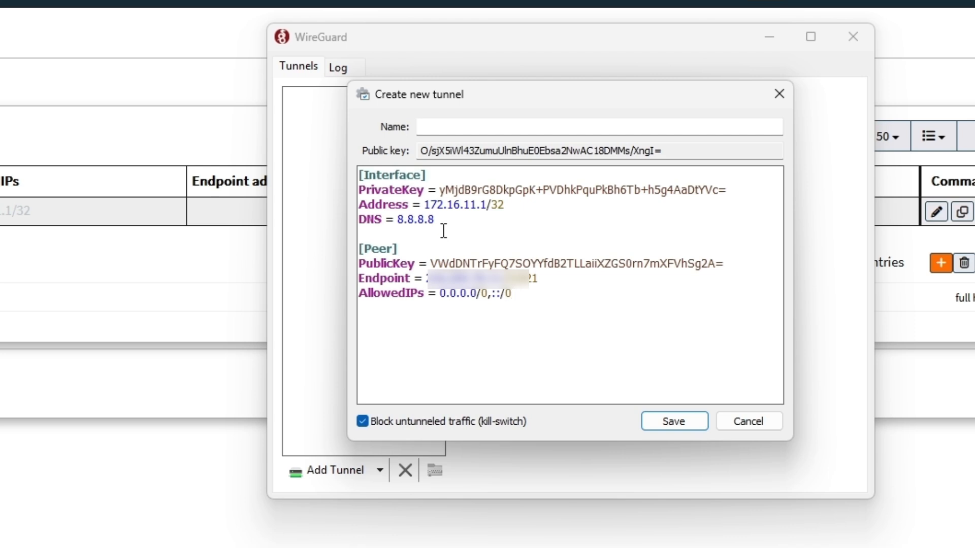
{"action": "left_click", "coordinate": [497, 128]}
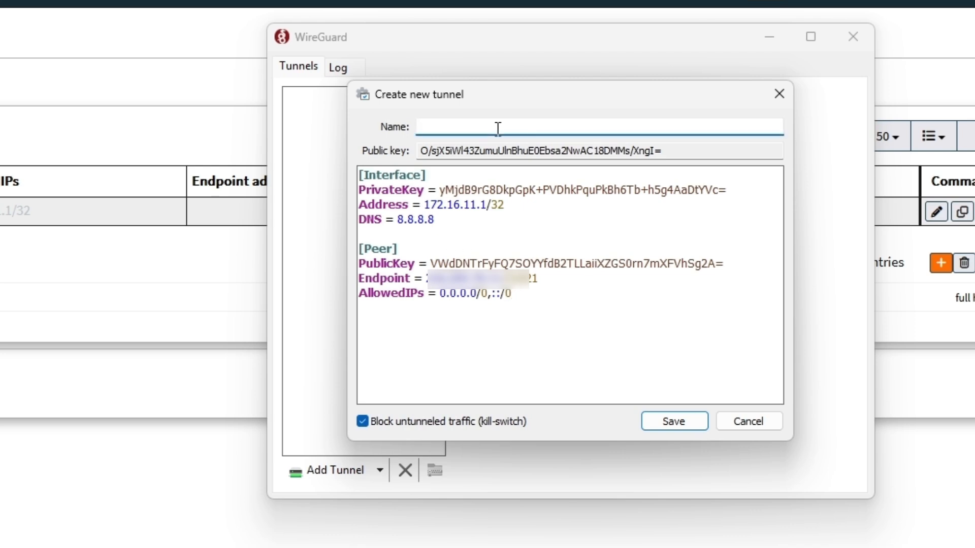
{"action": "type", "text": "Talha"}
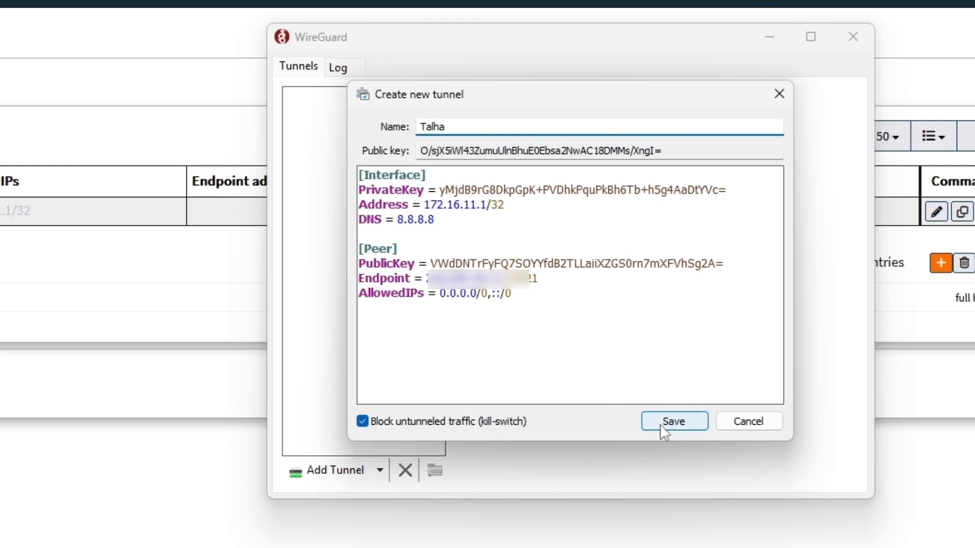
{"action": "left_click", "coordinate": [678, 421]}
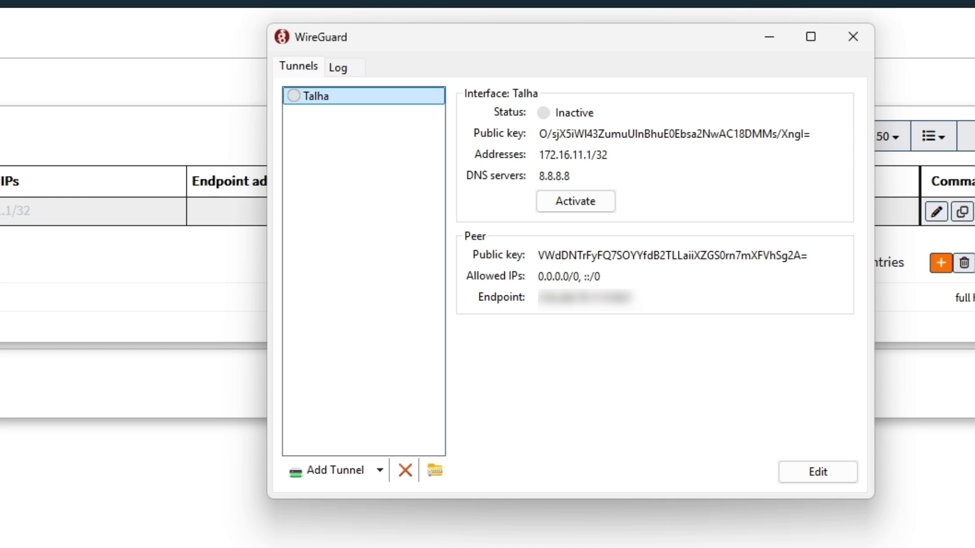
Switch to Command Prompt, start a continuous ping with "ping 8.8.8.8 -t" and minimize the window
{"action": "left_click", "coordinate": [305, 532]}
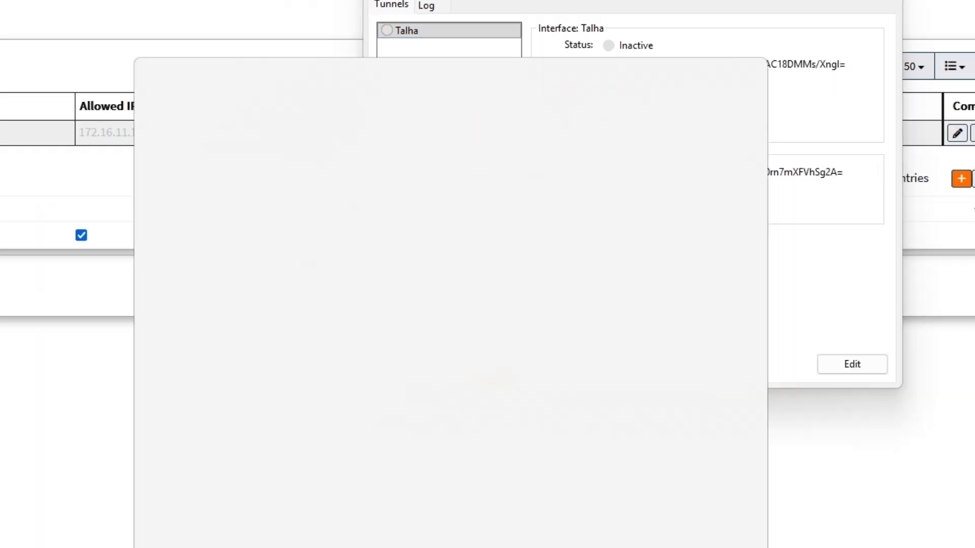
{"action": "type", "text": "cmd"}
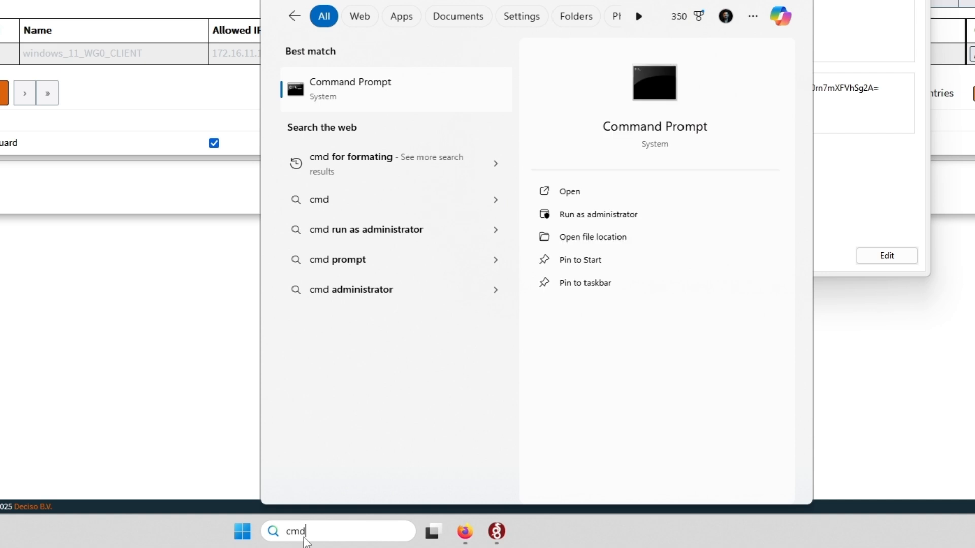
{"action": "key", "text": "Escape"}
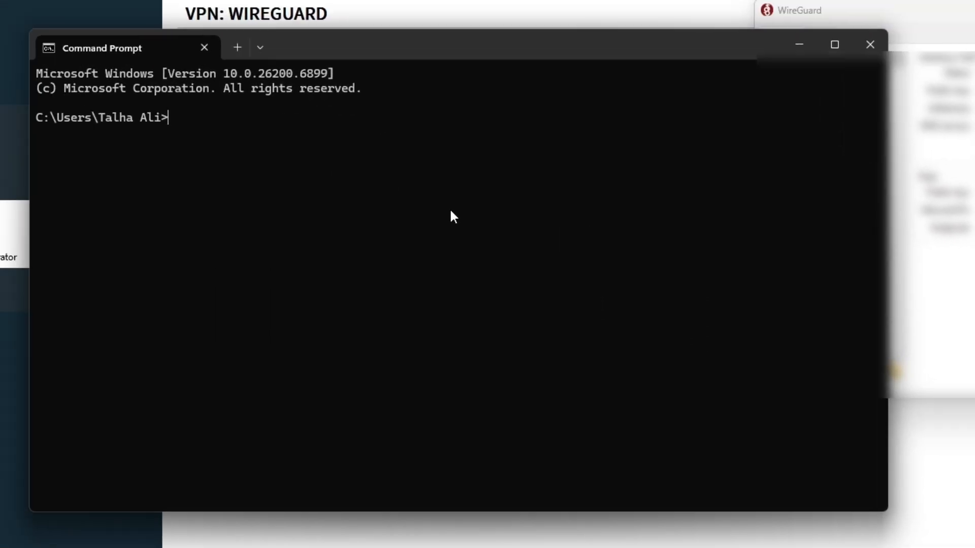
{"action": "type", "text": "ping "}
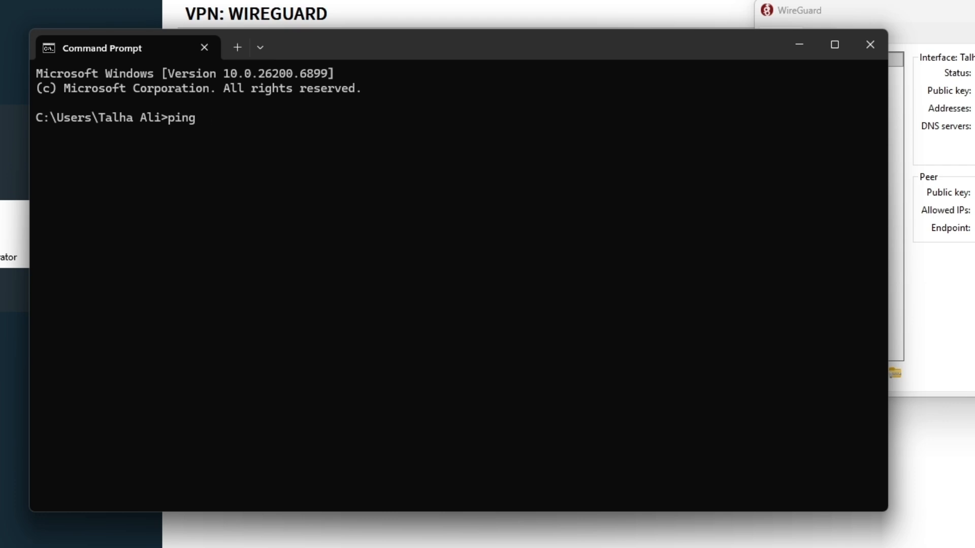
{"action": "type", "text": "8.8.8.8 -t"}
{"action": "key", "text": "Return"}
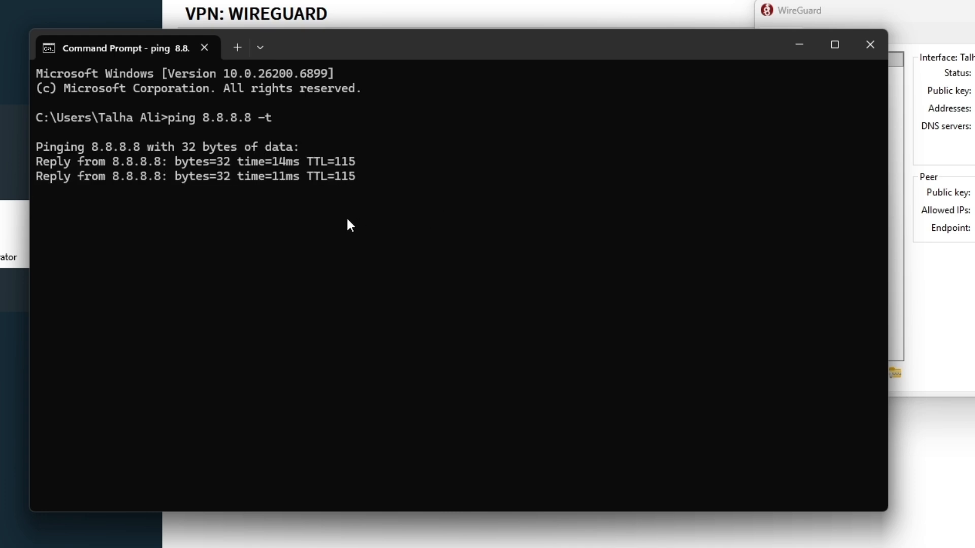
{"action": "left_click", "coordinate": [791, 46]}
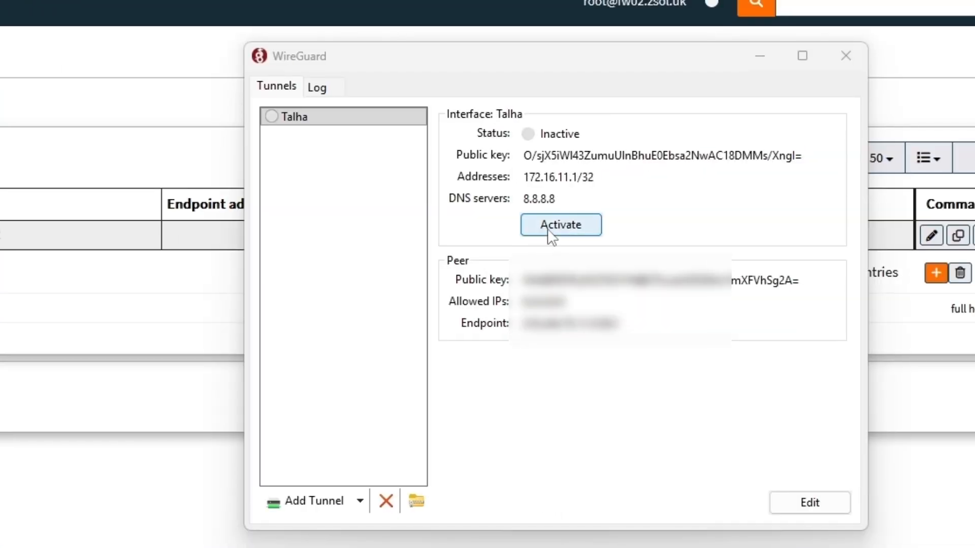
Switch to Firefox, open speedtest.net in a new tab and run a speed test with the tunnel inactive
{"action": "left_click", "coordinate": [547, 229]}
{"action": "left_click", "coordinate": [147, 546]}
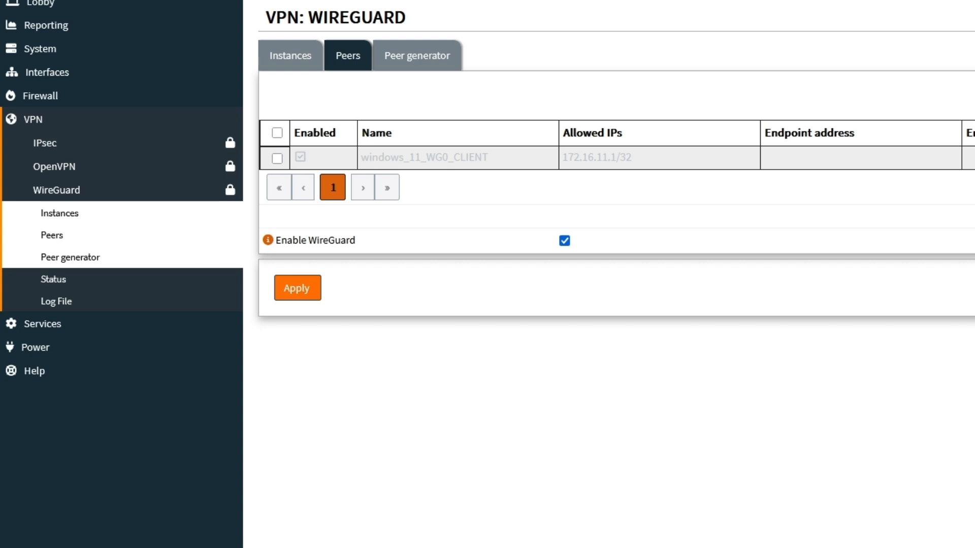
{"action": "key", "text": "ctrl+t"}
{"action": "type", "text": "spe3ed"}
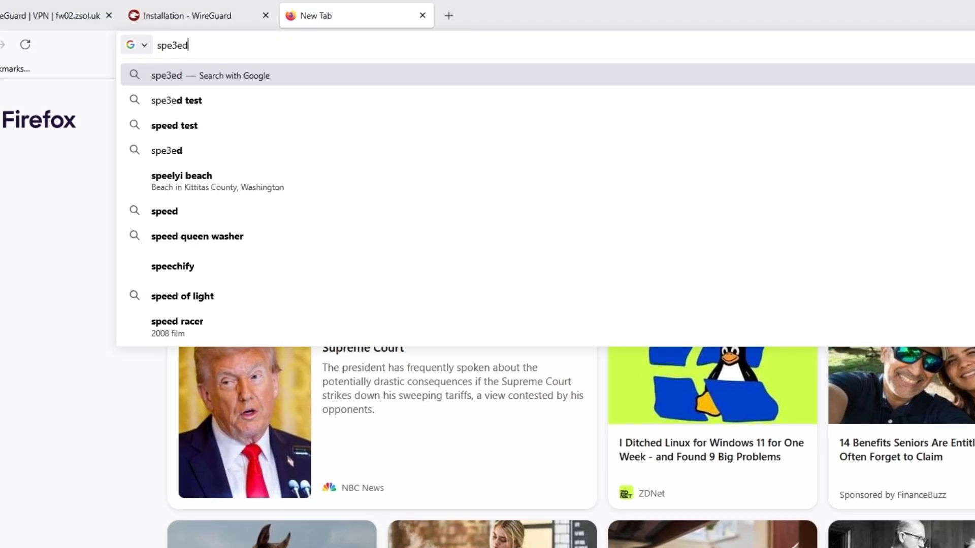
{"action": "key", "text": "BackSpace"}
{"action": "key", "text": "BackSpace"}
{"action": "key", "text": "BackSpace"}
{"action": "type", "text": "edtest."}
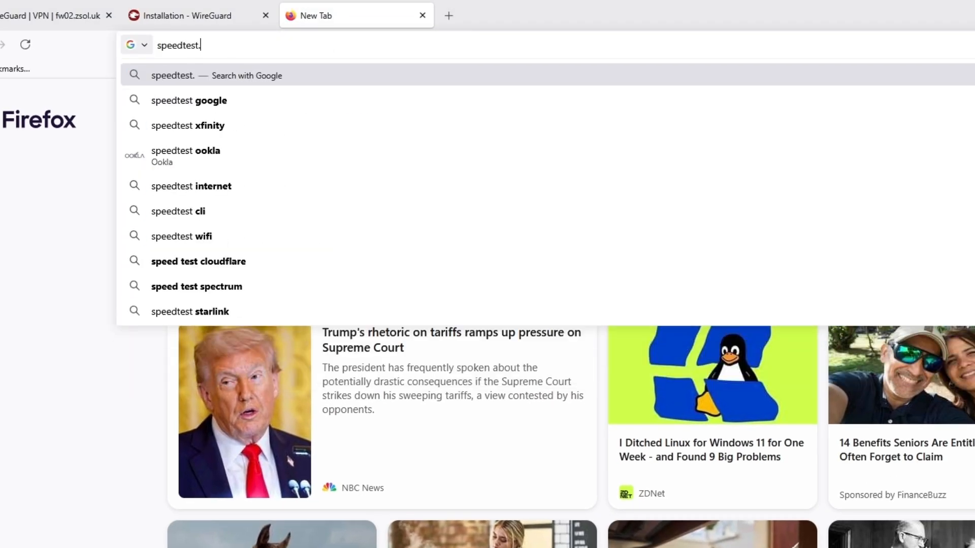
{"action": "type", "text": "n"}
{"action": "key", "text": "BackSpace"}
{"action": "type", "text": "c"}
{"action": "key", "text": "BackSpace"}
{"action": "type", "text": "net"}
{"action": "key", "text": "Return"}
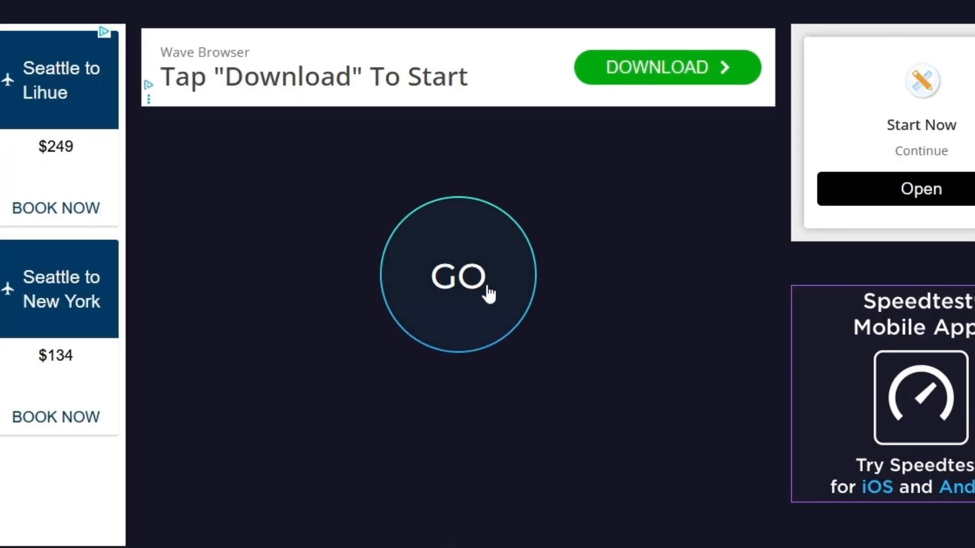
{"action": "left_click", "coordinate": [463, 290]}
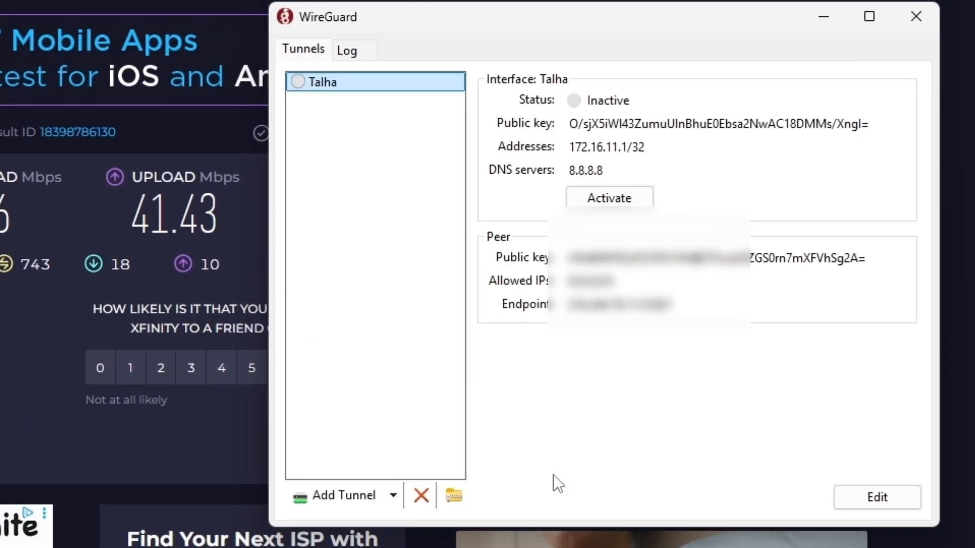
Activate the saved tunnel in the WireGuard app and minimize its window
{"action": "left_click", "coordinate": [623, 199]}
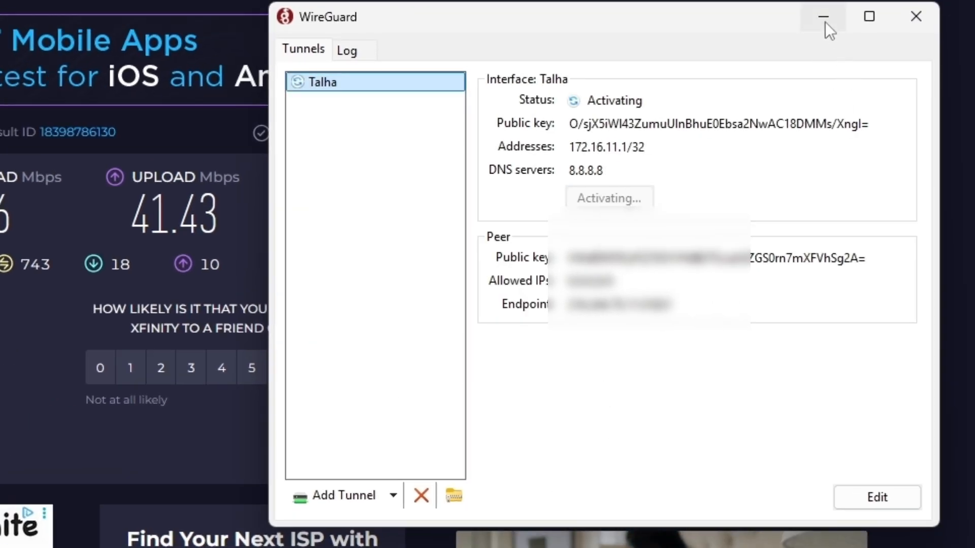
{"action": "left_click", "coordinate": [824, 18]}
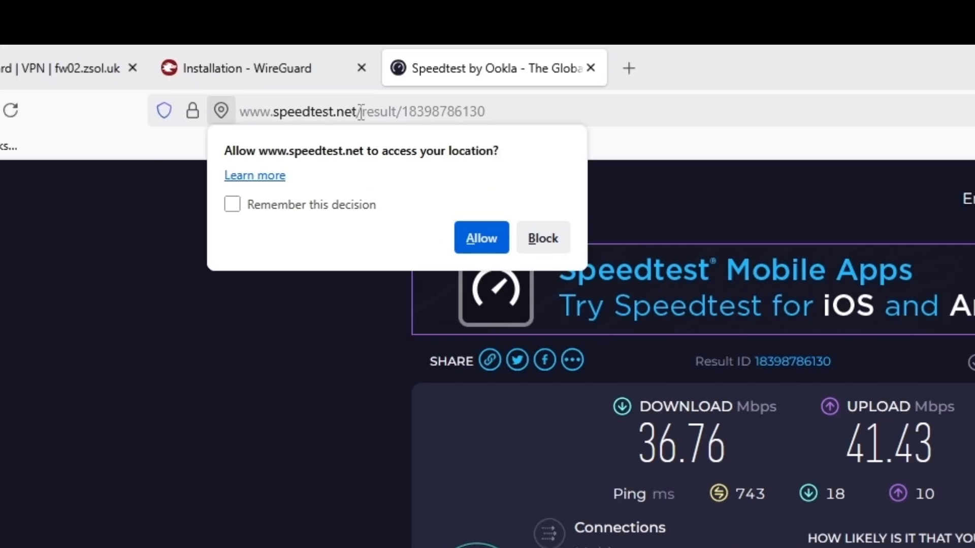
Reload the speedtest.net start page, allow it to access the location, and bring the WireGuard window back up
{"action": "left_click_drag", "start_coordinate": [360, 112], "coordinate": [486, 111]}
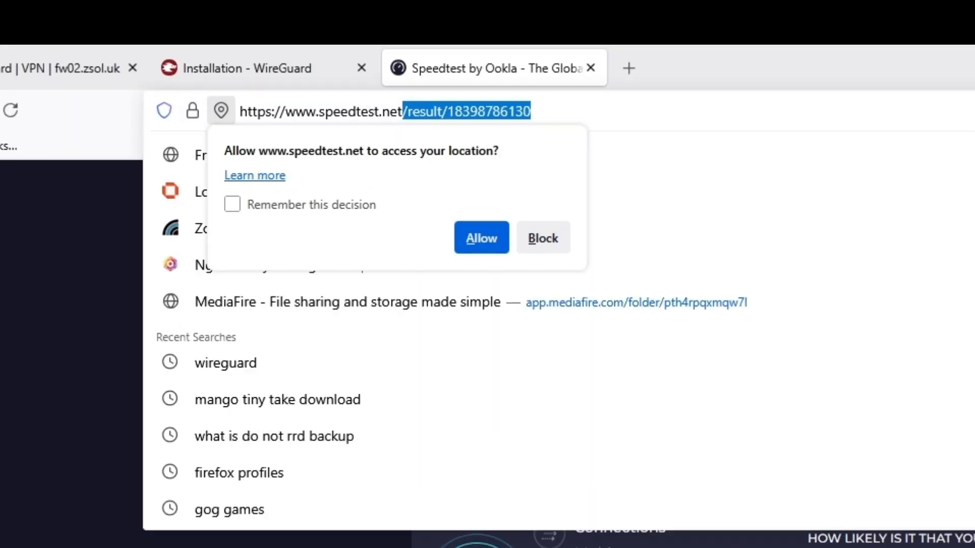
{"action": "key", "text": "BackSpace"}
{"action": "key", "text": "Return"}
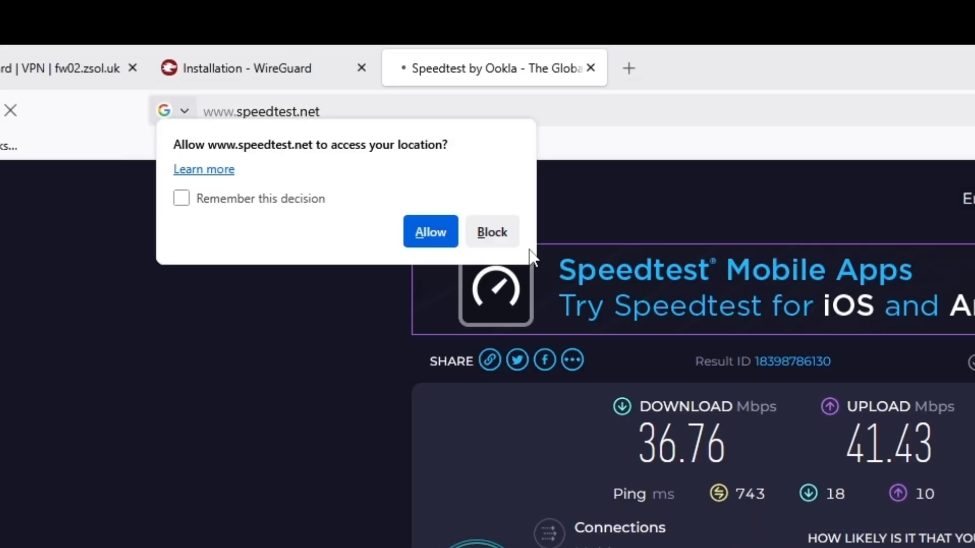
{"action": "left_click", "coordinate": [431, 233]}
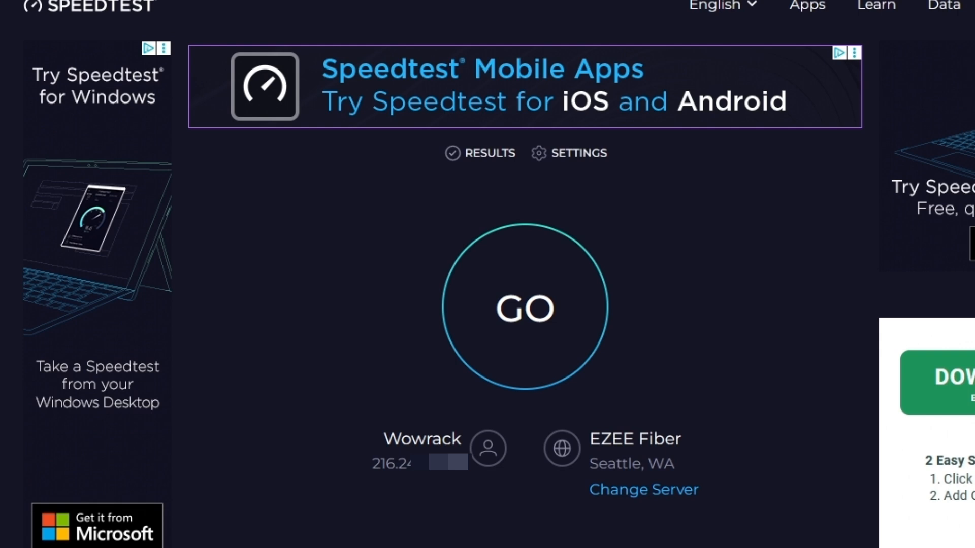
{"action": "left_click", "coordinate": [811, 547]}
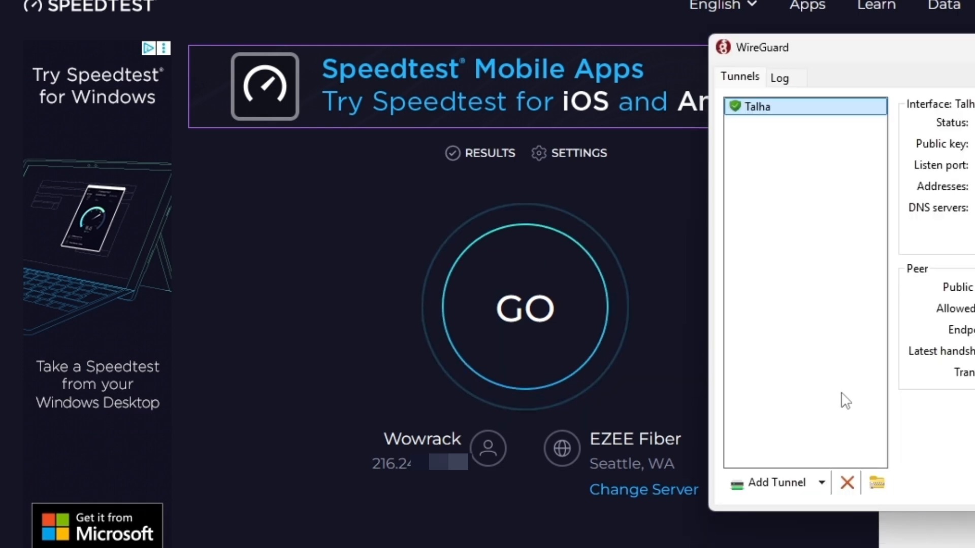